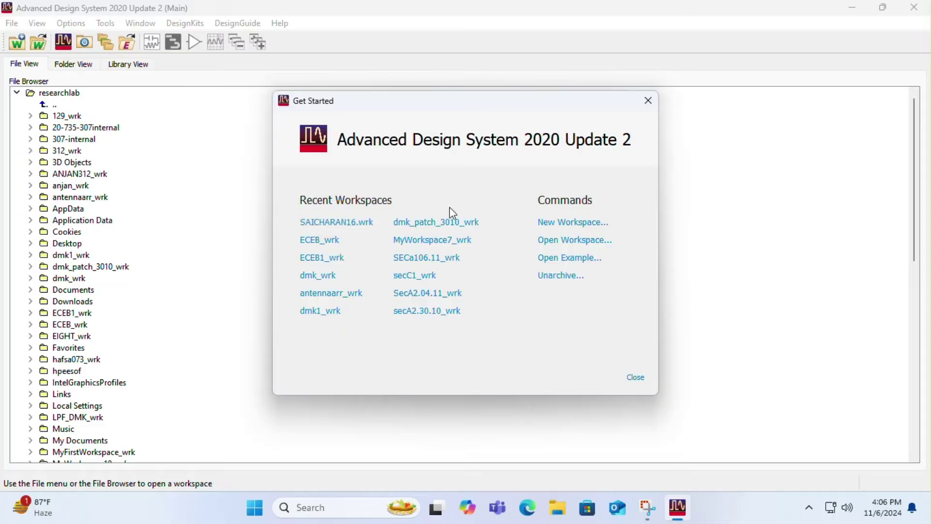
Dismiss the Get Started window and create a new workspace named mwelab_wrk
{"action": "left_click", "coordinate": [639, 379]}
{"action": "left_click", "coordinate": [19, 42]}
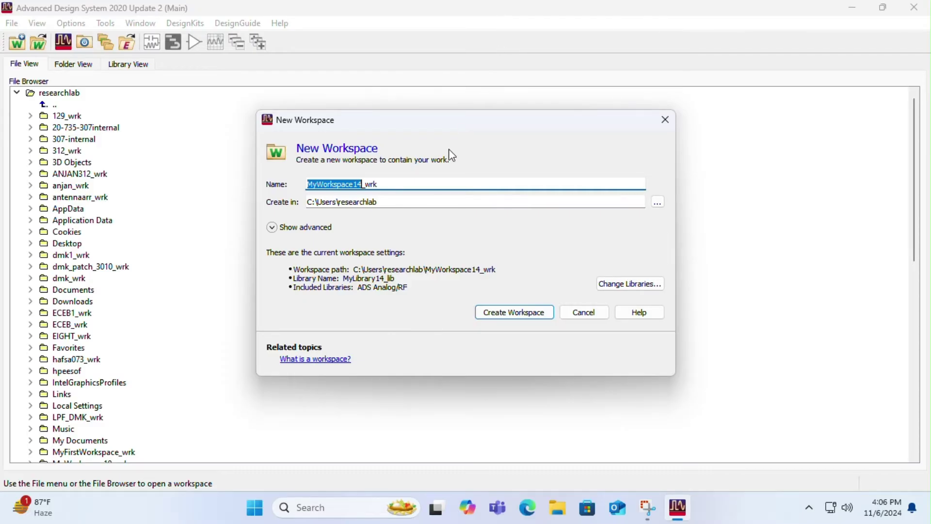
{"action": "type", "text": "mw"}
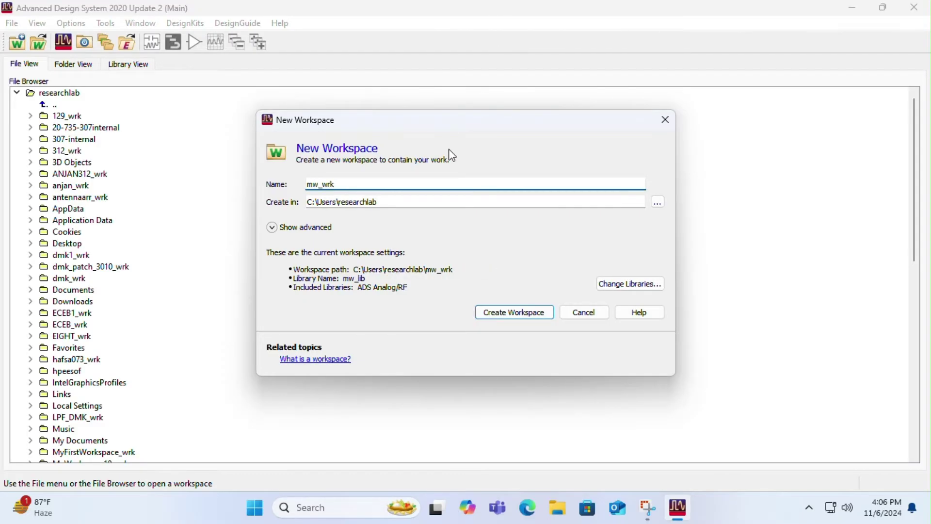
{"action": "type", "text": "elab"}
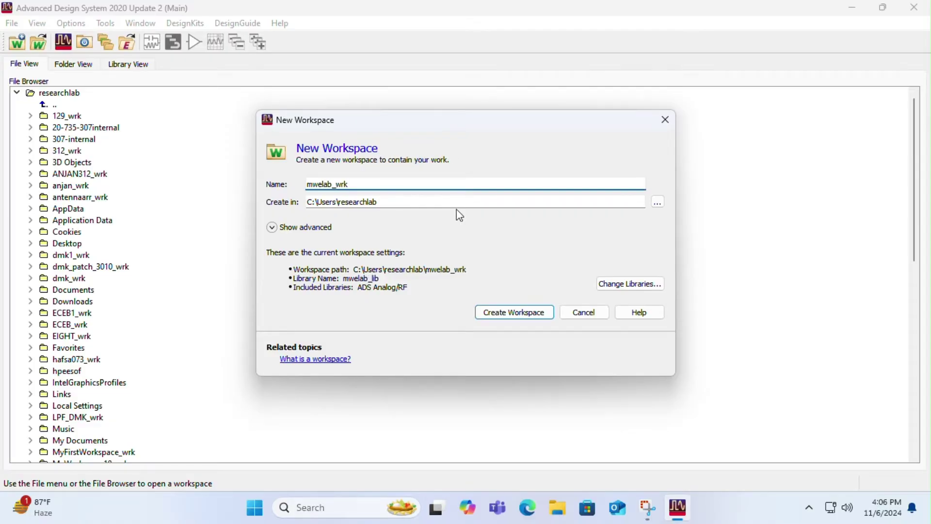
{"action": "left_click", "coordinate": [492, 316]}
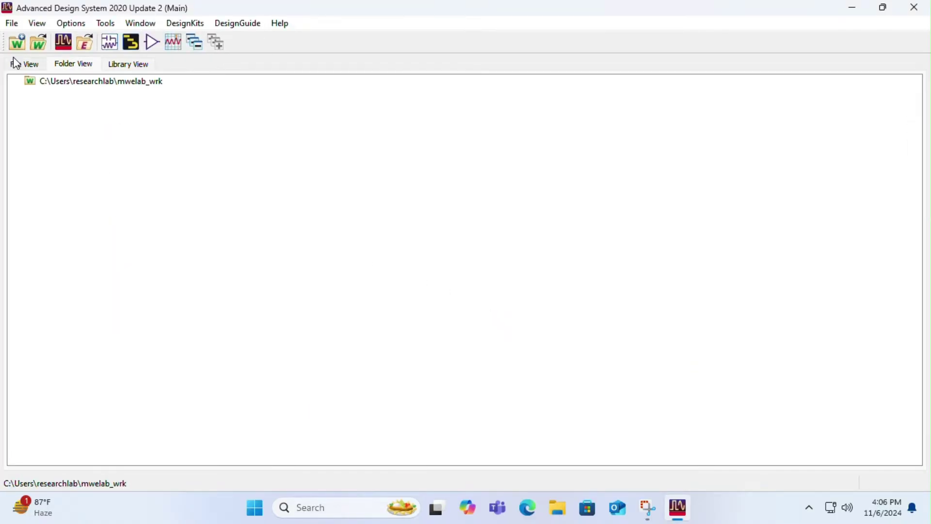
Create layout cell annamakudu using Standard ADS Layers at 0.0001 millimeter resolution
{"action": "left_click", "coordinate": [74, 85]}
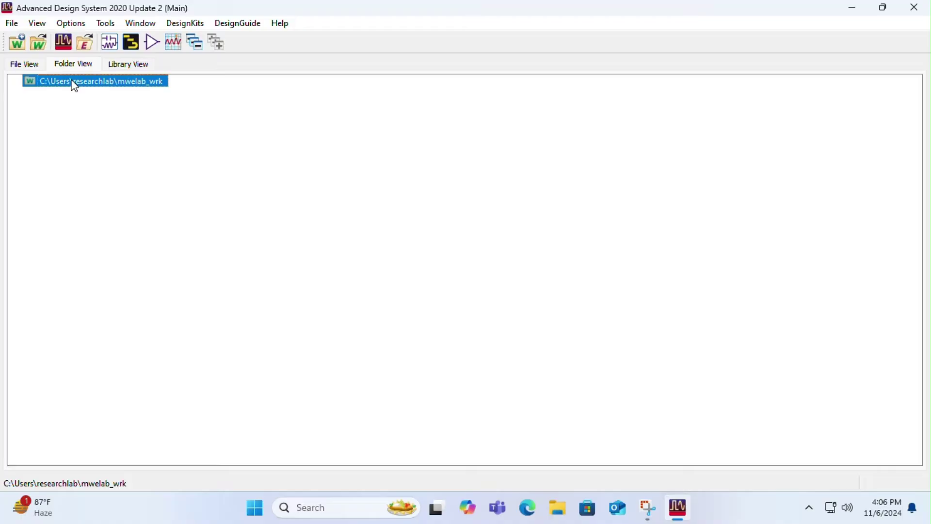
{"action": "left_click", "coordinate": [137, 47]}
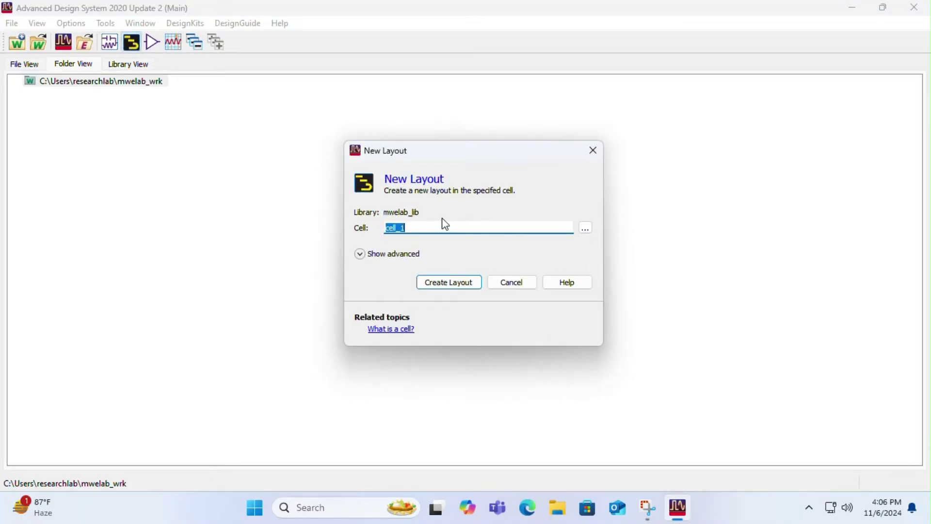
{"action": "type", "text": "annamakudu"}
{"action": "left_click", "coordinate": [440, 281]}
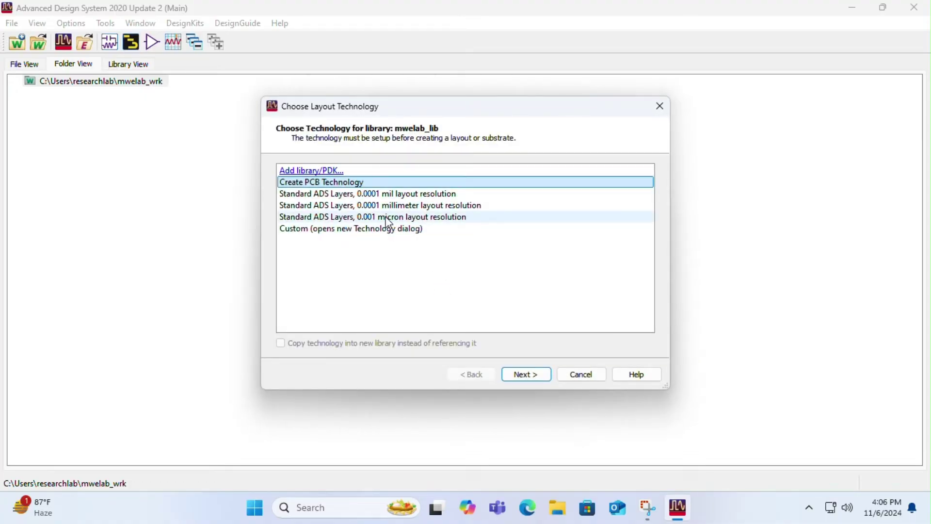
{"action": "left_click", "coordinate": [394, 206]}
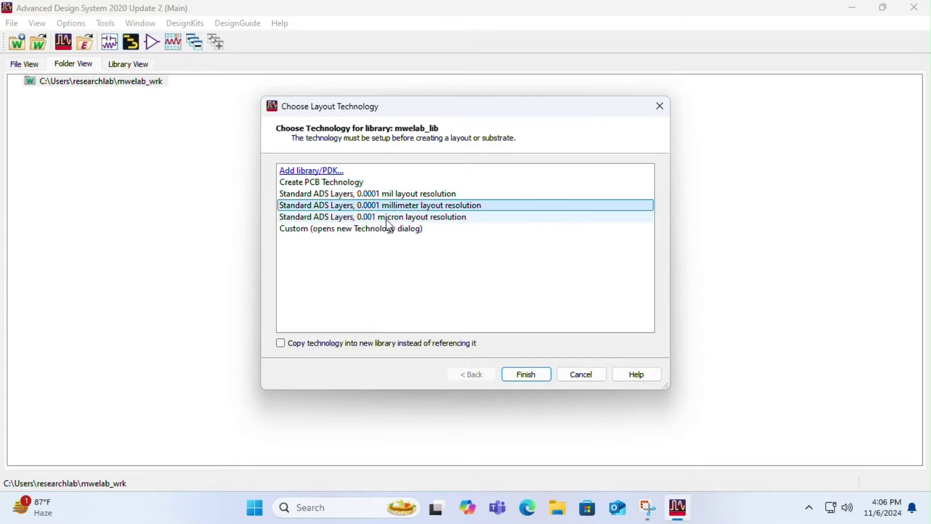
Finish the layout technology setup and draw a rough rectangle for the patch
{"action": "left_click", "coordinate": [535, 375]}
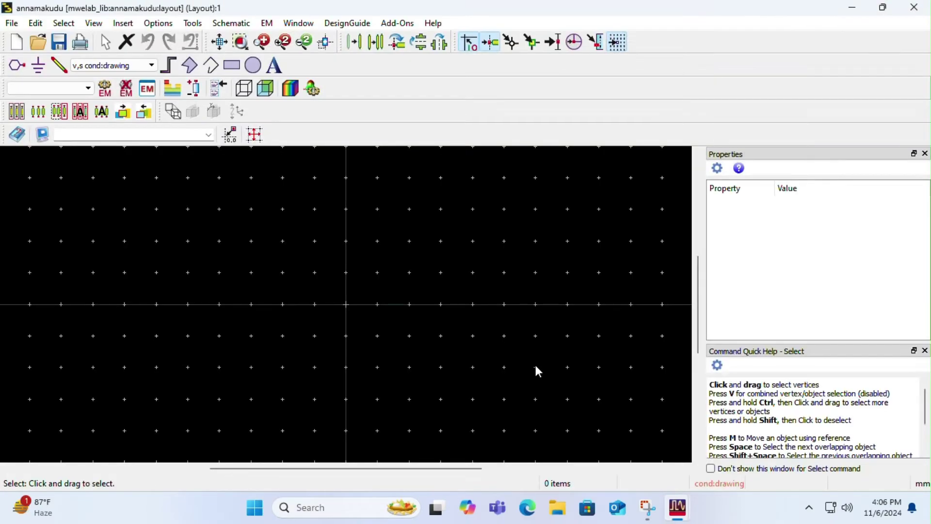
{"action": "left_click", "coordinate": [227, 68]}
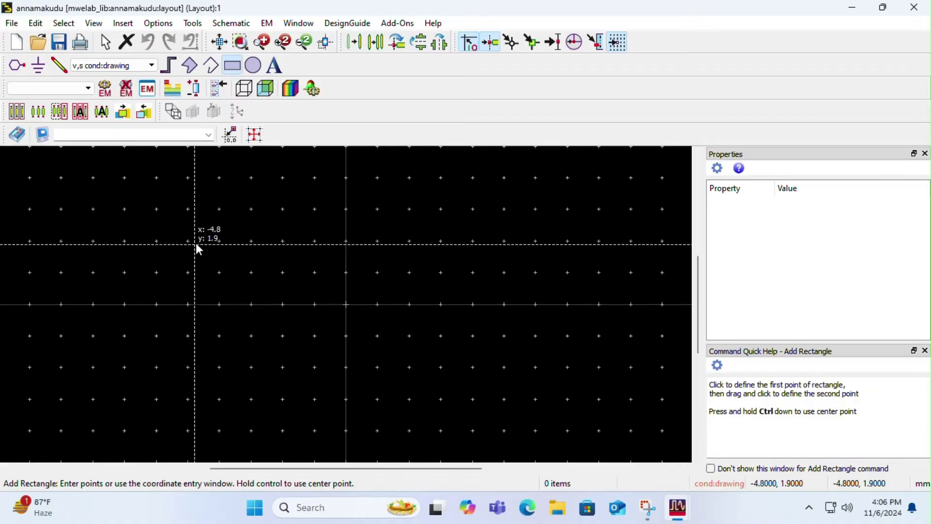
{"action": "left_click", "coordinate": [201, 219]}
{"action": "left_click", "coordinate": [368, 355]}
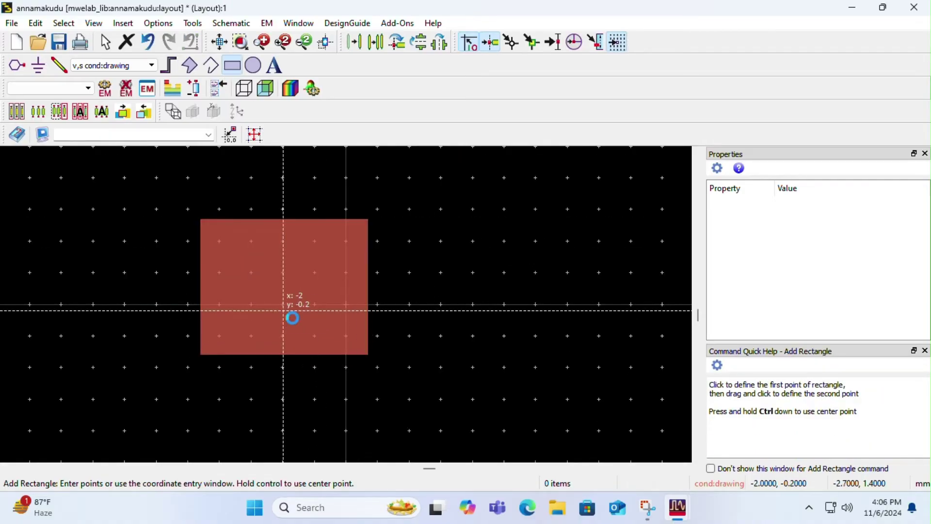
{"action": "key", "text": "Escape"}
{"action": "left_click", "coordinate": [285, 317]}
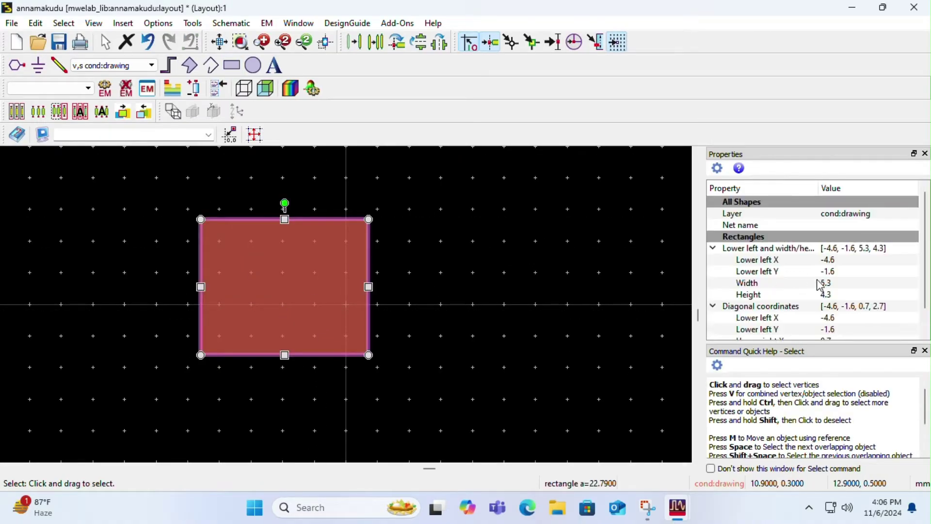
Set the patch's lower-left corner to (-20, 0), width 40 and height 28.5
{"action": "left_click", "coordinate": [830, 265]}
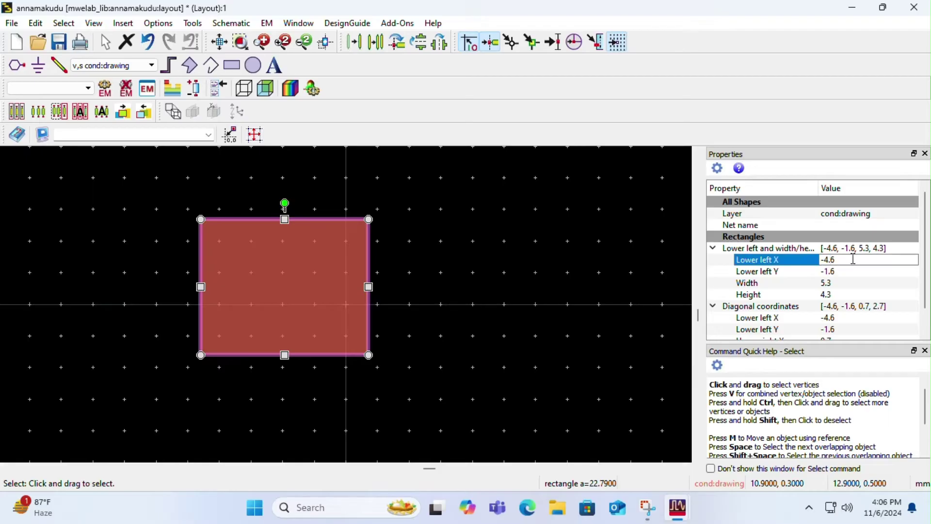
{"action": "type", "text": "-20"}
{"action": "key", "text": "Return"}
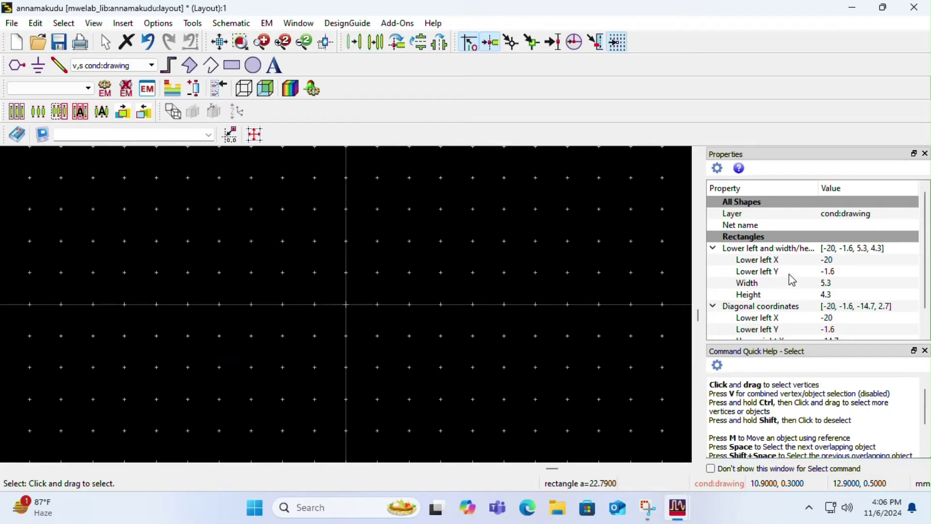
{"action": "left_click", "coordinate": [825, 271]}
{"action": "left_click_drag", "start_coordinate": [854, 274], "coordinate": [800, 267]}
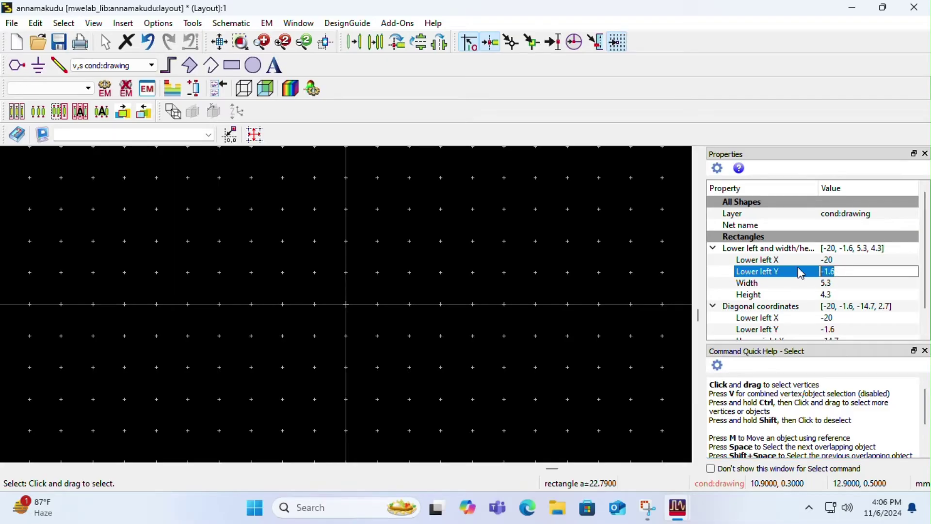
{"action": "type", "text": "0"}
{"action": "key", "text": "Return"}
{"action": "left_click", "coordinate": [835, 283]}
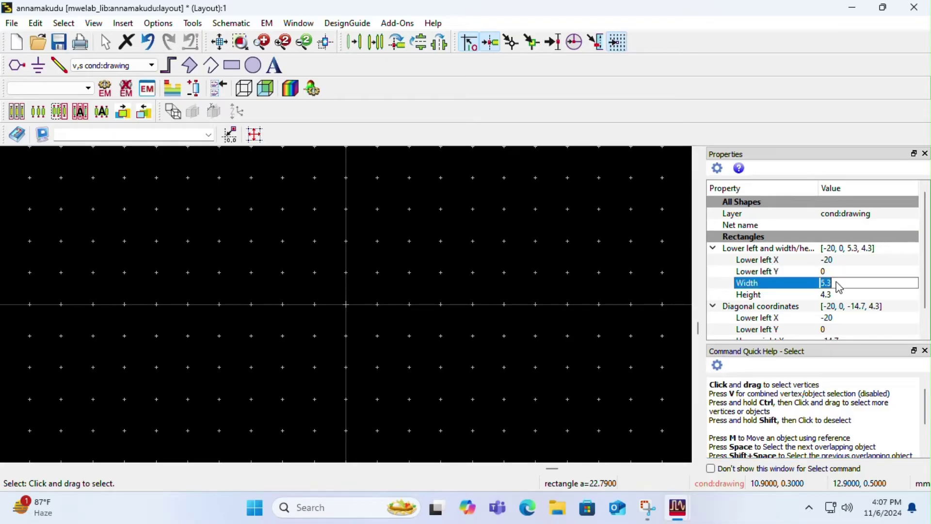
{"action": "left_click_drag", "start_coordinate": [836, 283], "coordinate": [785, 287]}
{"action": "left_click", "coordinate": [838, 294]}
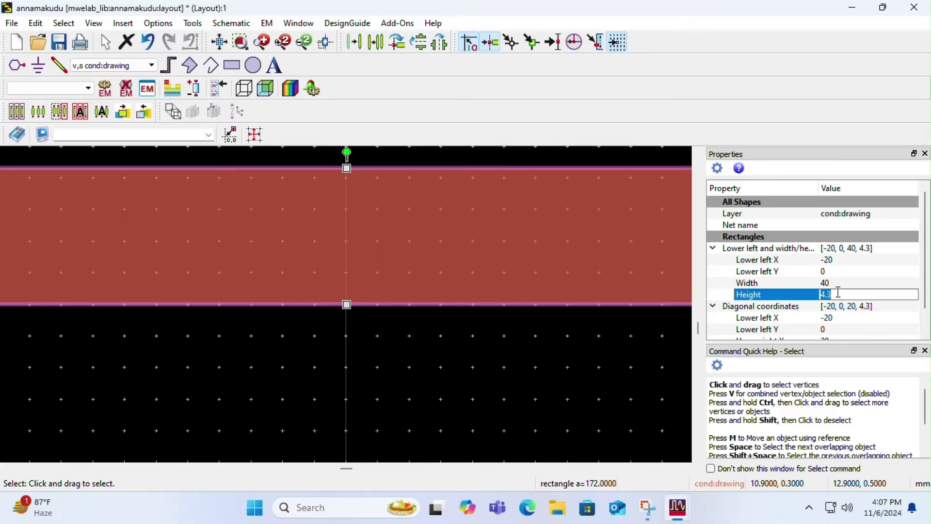
{"action": "type", "text": "28.5"}
{"action": "key", "text": "Return"}
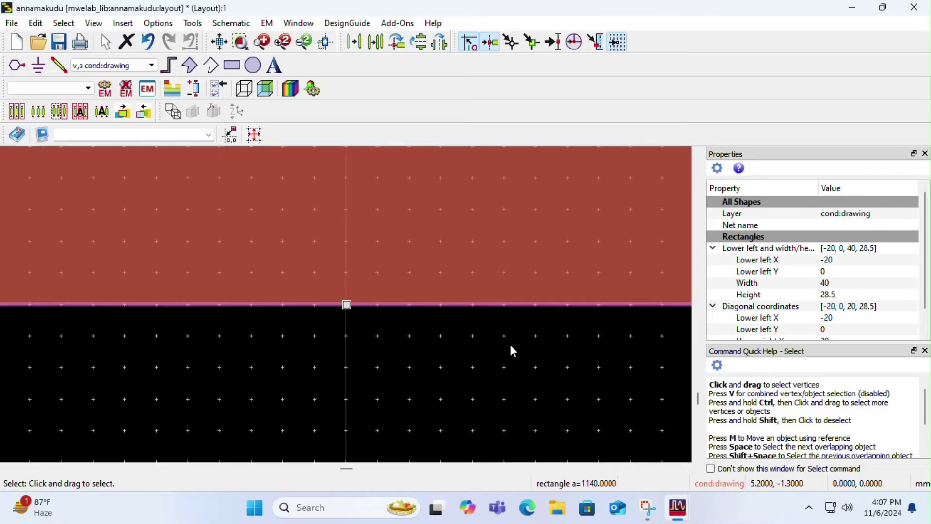
{"action": "left_click", "coordinate": [511, 350]}
Fit the view and draw a small rectangle beside the patch for the feed line
{"action": "left_click", "coordinate": [241, 43]}
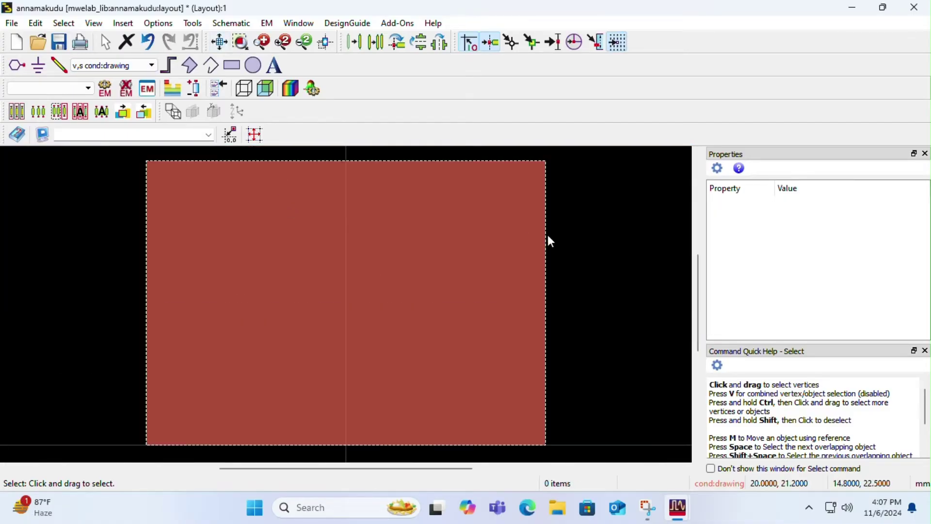
{"action": "left_click", "coordinate": [232, 65]}
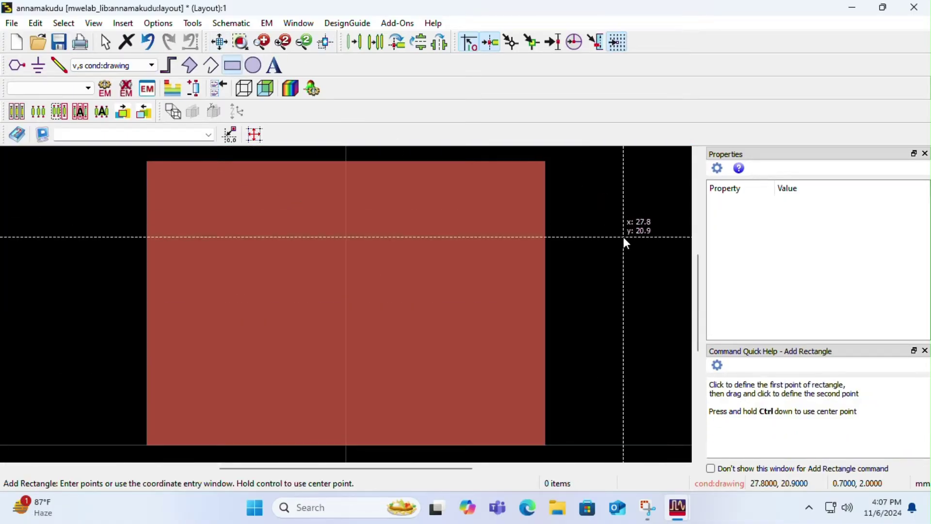
{"action": "left_click", "coordinate": [589, 212]}
{"action": "left_click", "coordinate": [635, 311]}
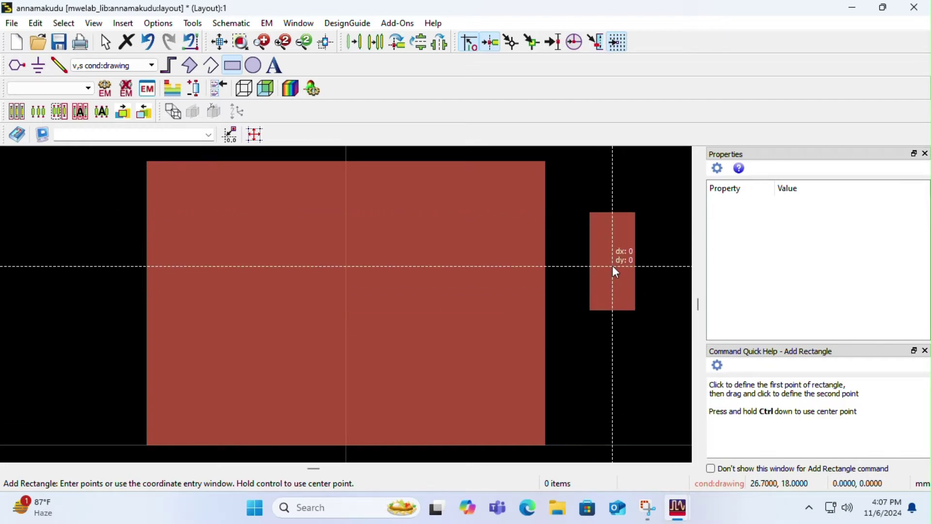
{"action": "key", "text": "Escape"}
{"action": "left_click", "coordinate": [612, 265]}
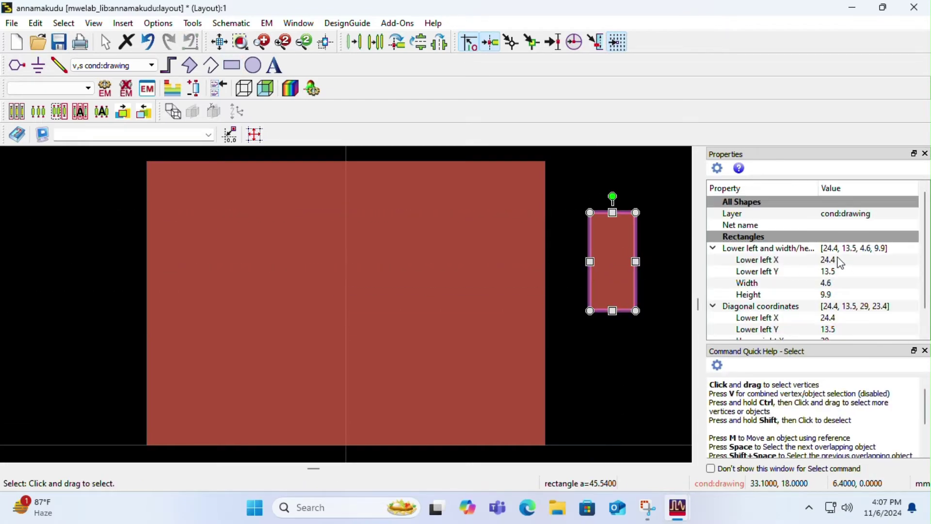
Position the feed line's lower-left corner at (-0.35, -17.97)
{"action": "left_click", "coordinate": [839, 261]}
{"action": "left_click_drag", "start_coordinate": [837, 258], "coordinate": [758, 256]}
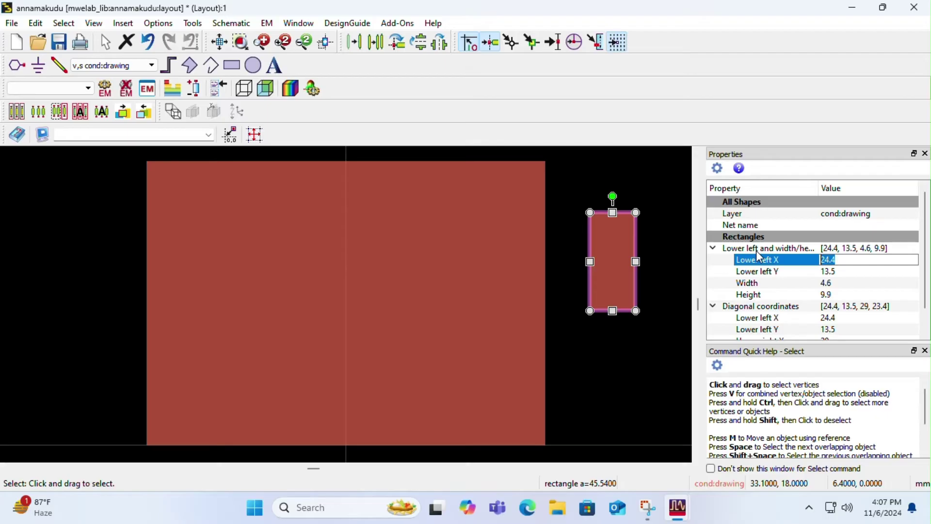
{"action": "type", "text": "-0.35"}
{"action": "key", "text": "Return"}
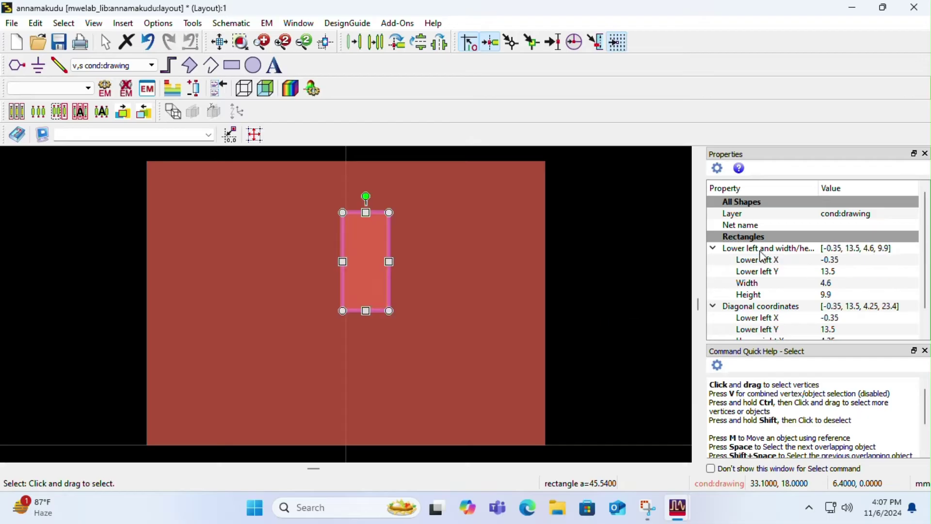
{"action": "left_click", "coordinate": [841, 272]}
{"action": "left_click_drag", "start_coordinate": [841, 272], "coordinate": [791, 265]}
{"action": "type", "text": "-17.97"}
Size the feed line to 0.7 wide and 17.97 high
{"action": "left_click_drag", "start_coordinate": [841, 283], "coordinate": [791, 287]}
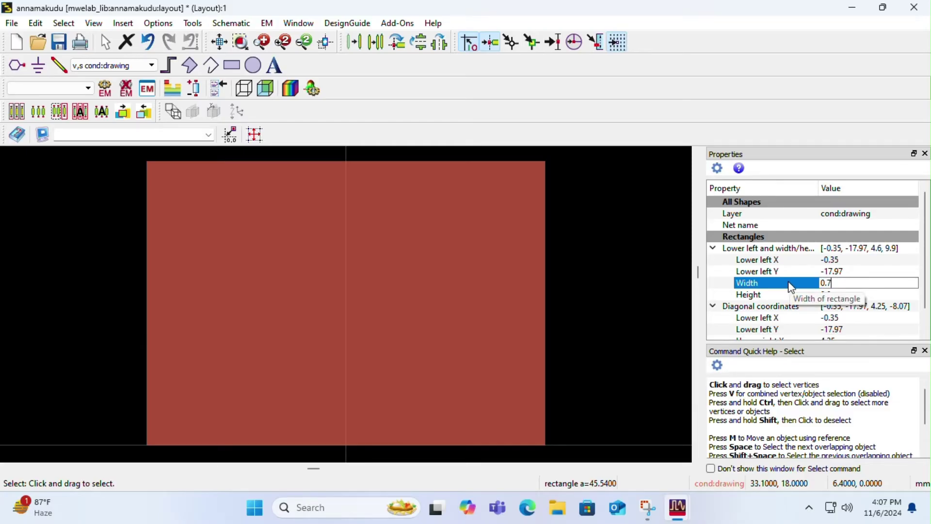
{"action": "key", "text": "Return"}
{"action": "left_click", "coordinate": [834, 295]}
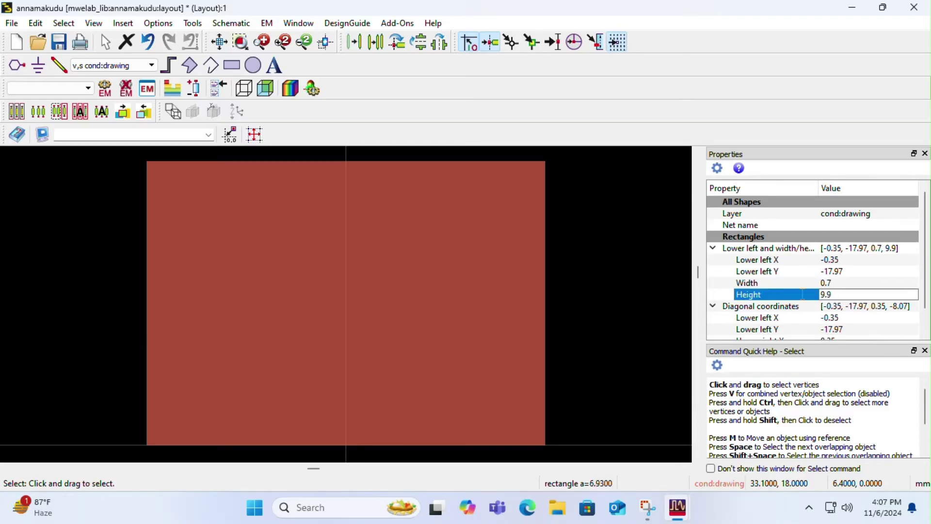
{"action": "left_click_drag", "start_coordinate": [836, 296], "coordinate": [795, 294]}
{"action": "type", "text": "17.97"}
{"action": "key", "text": "Return"}
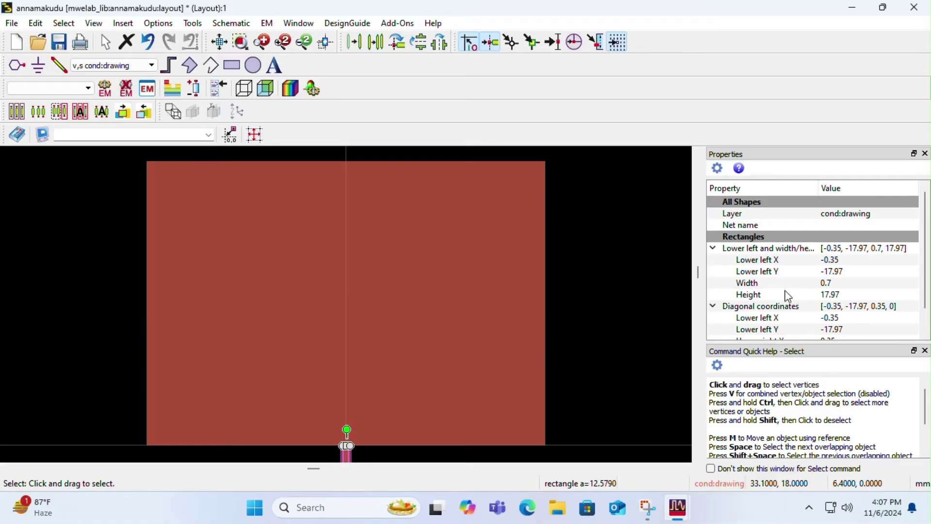
{"action": "scroll", "coordinate": [485, 305], "scroll_direction": "down", "scroll_amount": 2}
Draw another small rectangle for the feed pad
{"action": "left_click", "coordinate": [425, 311]}
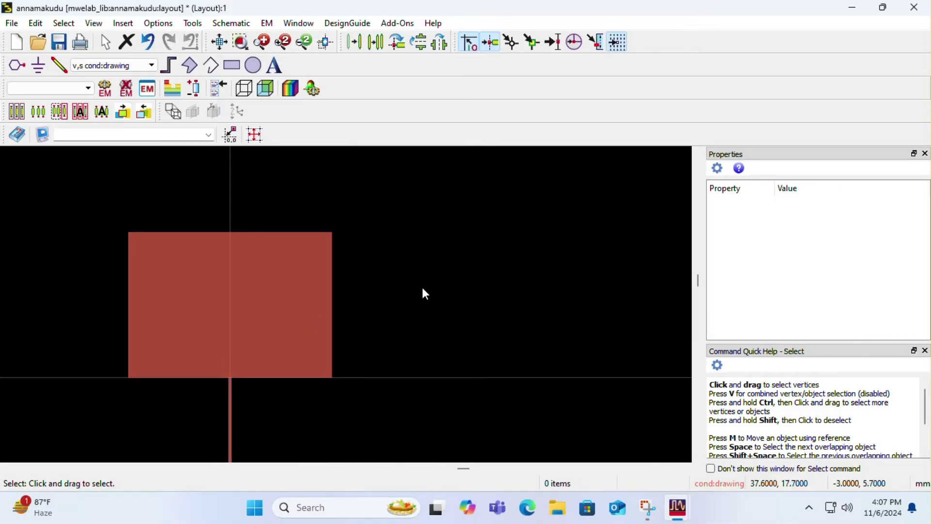
{"action": "left_click", "coordinate": [227, 67]}
{"action": "left_click", "coordinate": [393, 228]}
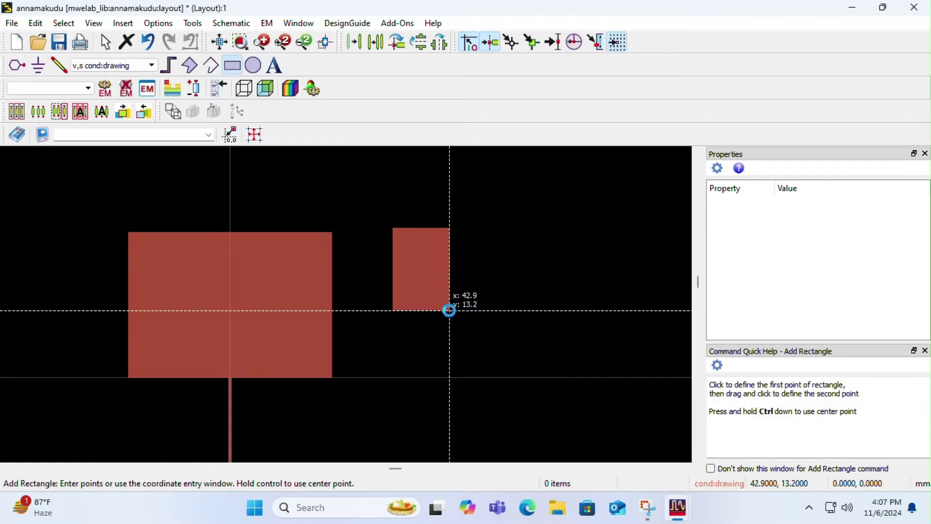
{"action": "left_click", "coordinate": [449, 310]}
Place the feed pad's lower-left corner at (-1.5, -22.97)
{"action": "left_click", "coordinate": [407, 248]}
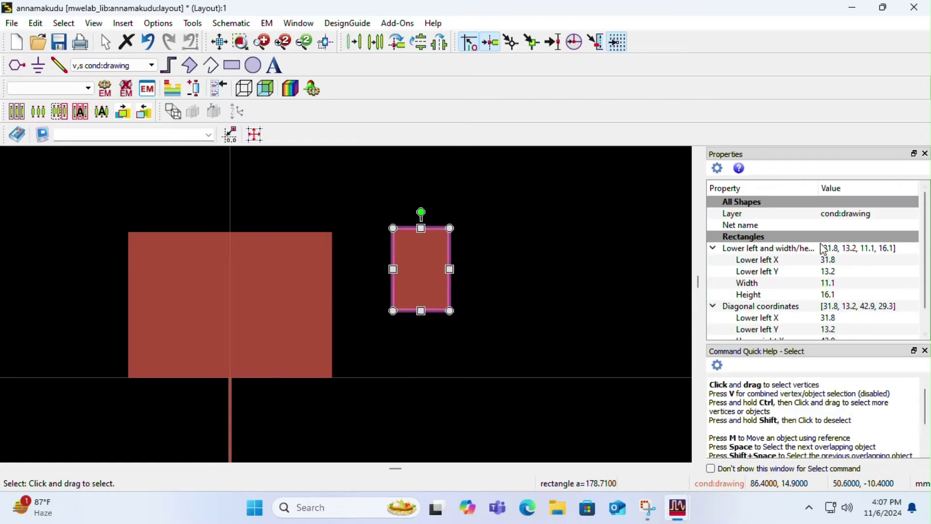
{"action": "left_click", "coordinate": [830, 259]}
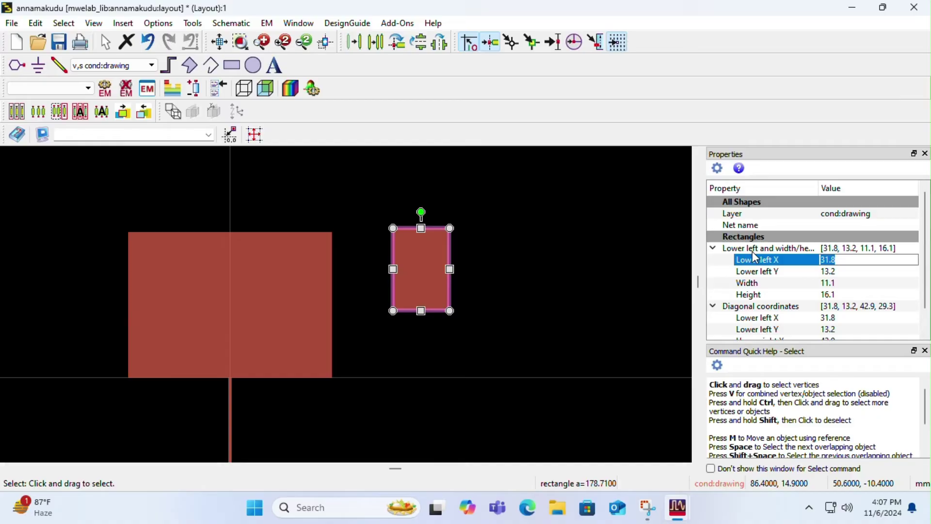
{"action": "type", "text": "-1.5"}
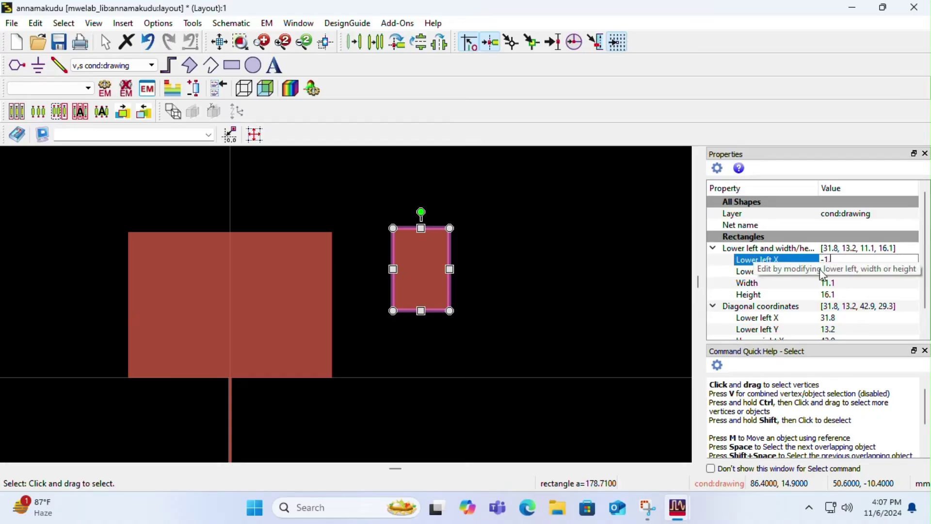
{"action": "left_click", "coordinate": [823, 274]}
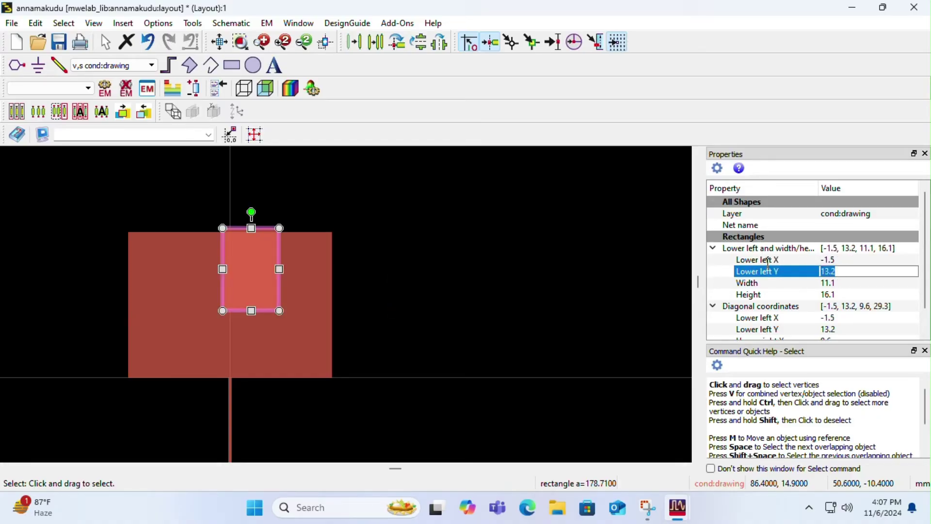
{"action": "type", "text": "-22.97"}
{"action": "key", "text": "Return"}
Make the feed pad 3 wide and 5 high
{"action": "left_click", "coordinate": [872, 284]}
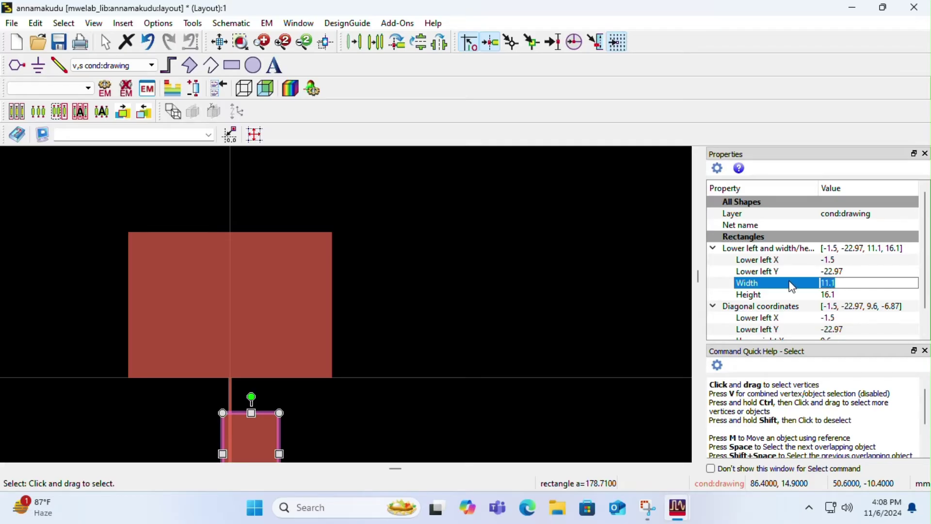
{"action": "type", "text": "3"}
{"action": "key", "text": "Return"}
{"action": "left_click", "coordinate": [842, 293]}
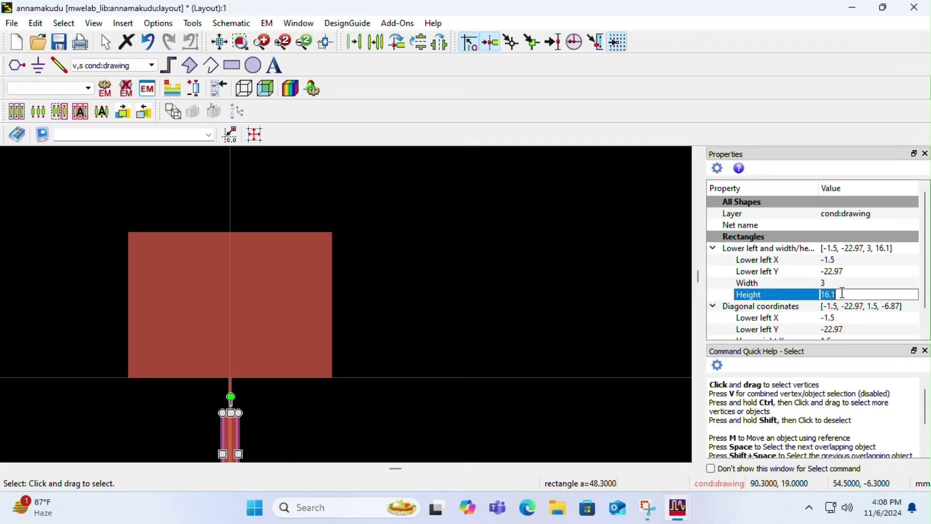
{"action": "type", "text": "5"}
{"action": "key", "text": "Return"}
Place port pin P1 at the bottom edge of the feed pad
{"action": "left_click", "coordinate": [519, 270]}
{"action": "scroll", "coordinate": [356, 309], "scroll_direction": "down", "scroll_amount": 2}
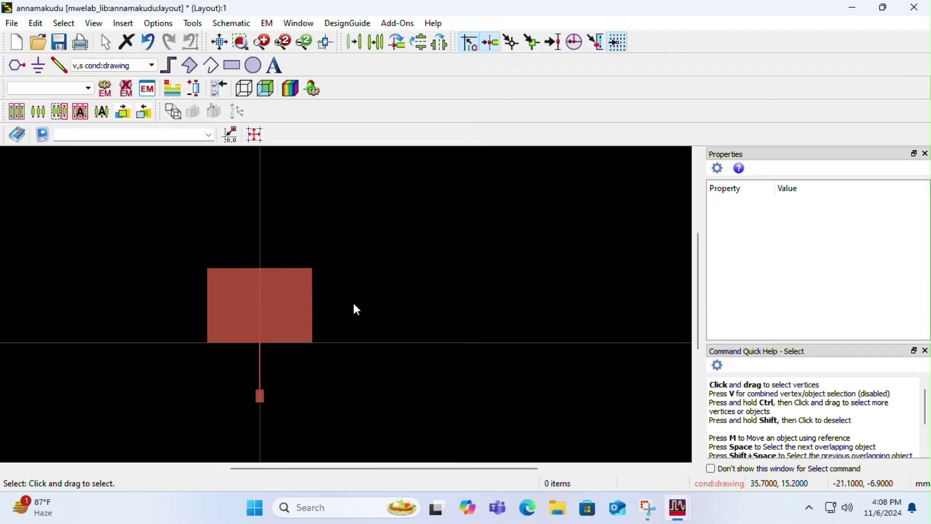
{"action": "scroll", "coordinate": [365, 315], "scroll_direction": "up", "scroll_amount": 2}
{"action": "scroll", "coordinate": [363, 301], "scroll_direction": "down", "scroll_amount": 1}
{"action": "scroll", "coordinate": [334, 305], "scroll_direction": "down", "scroll_amount": 1}
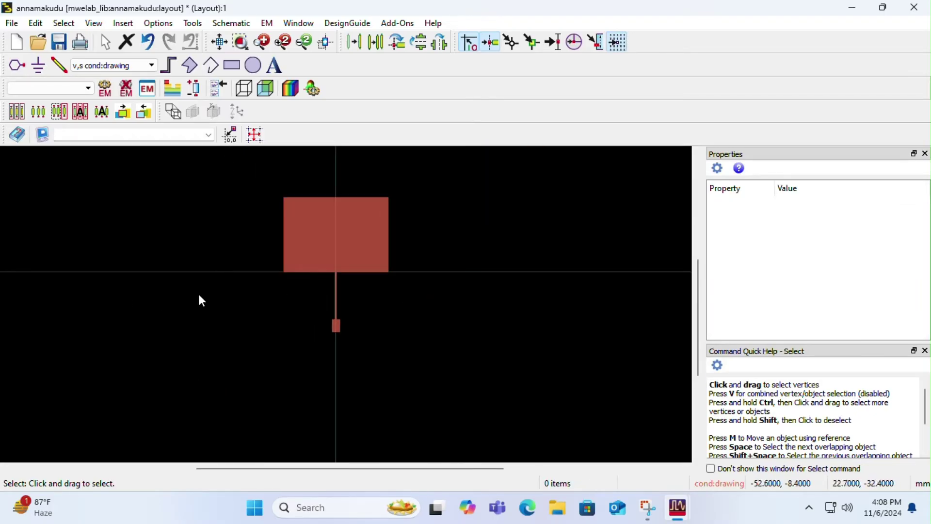
{"action": "left_click", "coordinate": [16, 67]}
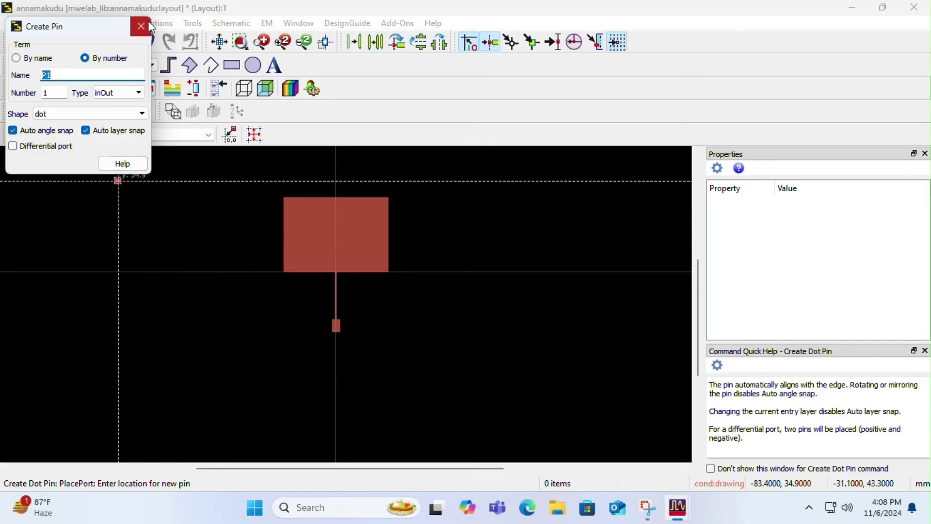
{"action": "scroll", "coordinate": [348, 309], "scroll_direction": "up", "scroll_amount": 3}
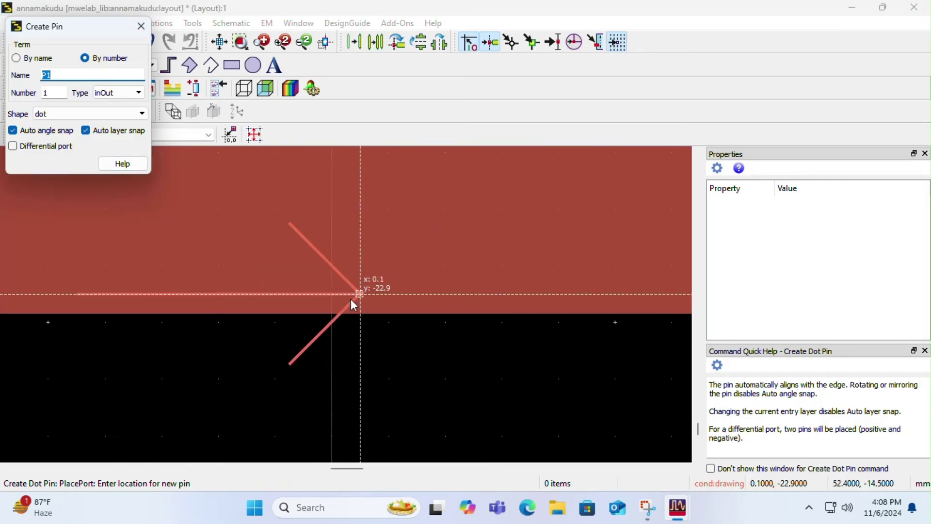
{"action": "scroll", "coordinate": [351, 303], "scroll_direction": "up", "scroll_amount": 2}
{"action": "left_click", "coordinate": [397, 294]}
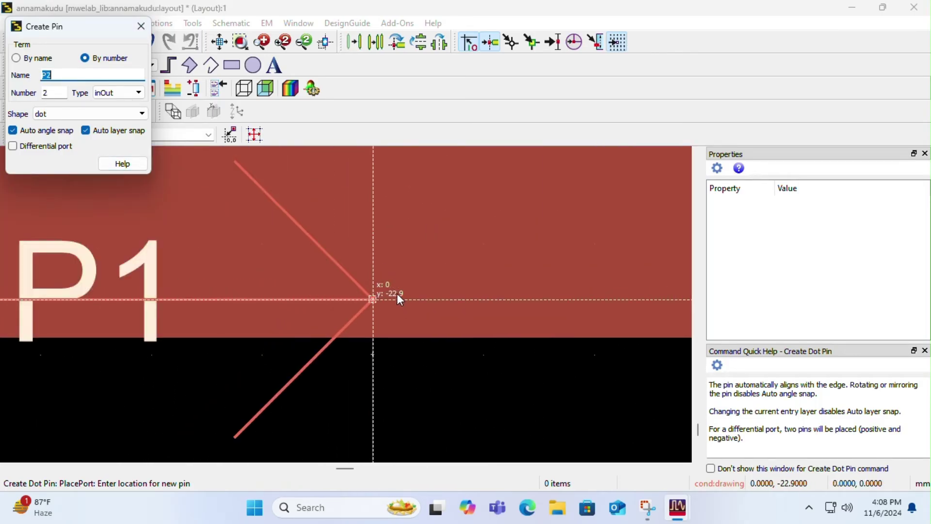
{"action": "key", "text": "Escape"}
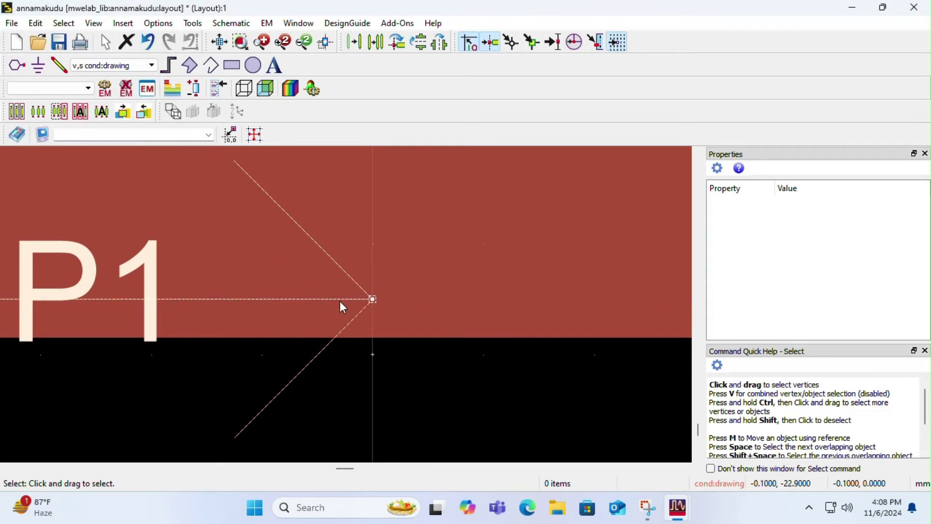
Rotate pin P1 with Ctrl+R so it points up into the feed line
{"action": "left_click", "coordinate": [345, 301]}
{"action": "key", "text": "ctrl+r"}
{"action": "key", "text": "ctrl+r"}
{"action": "key", "text": "ctrl+r"}
{"action": "key", "text": "ctrl+r"}
{"action": "key", "text": "ctrl+r"}
{"action": "key", "text": "ctrl+r"}
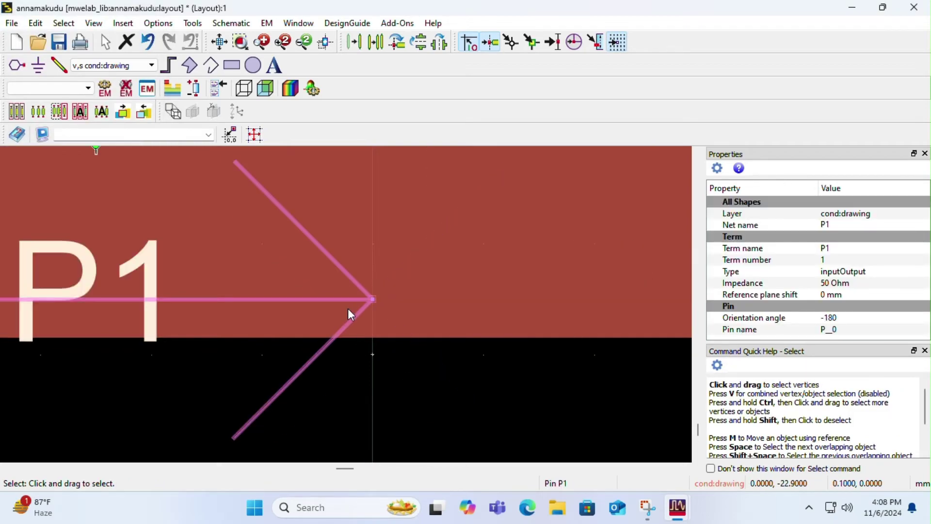
{"action": "left_click", "coordinate": [505, 362]}
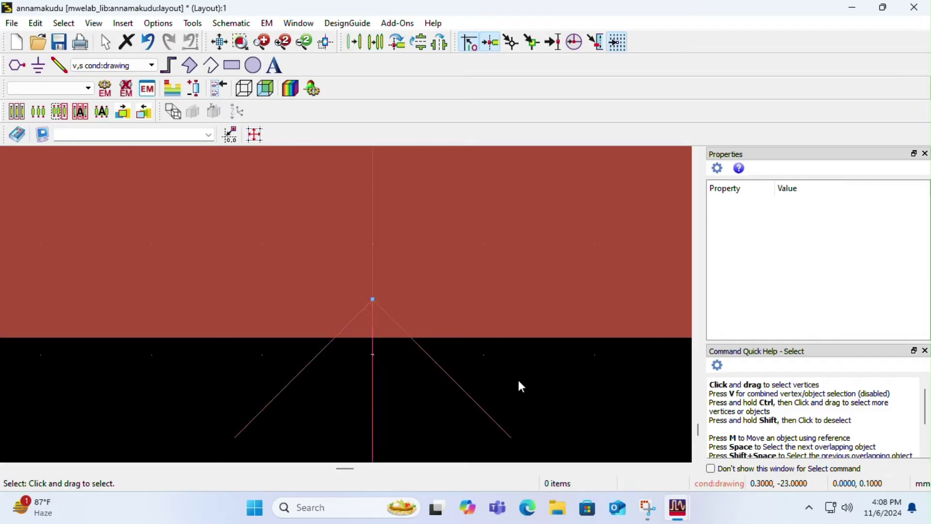
{"action": "scroll", "coordinate": [315, 296], "scroll_direction": "down", "scroll_amount": 3}
{"action": "scroll", "coordinate": [345, 308], "scroll_direction": "down", "scroll_amount": 3}
{"action": "scroll", "coordinate": [312, 357], "scroll_direction": "down", "scroll_amount": 3}
{"action": "scroll", "coordinate": [378, 252], "scroll_direction": "down", "scroll_amount": 2}
Start the substrate definition for the layout and create substrate1
{"action": "left_click", "coordinate": [174, 89]}
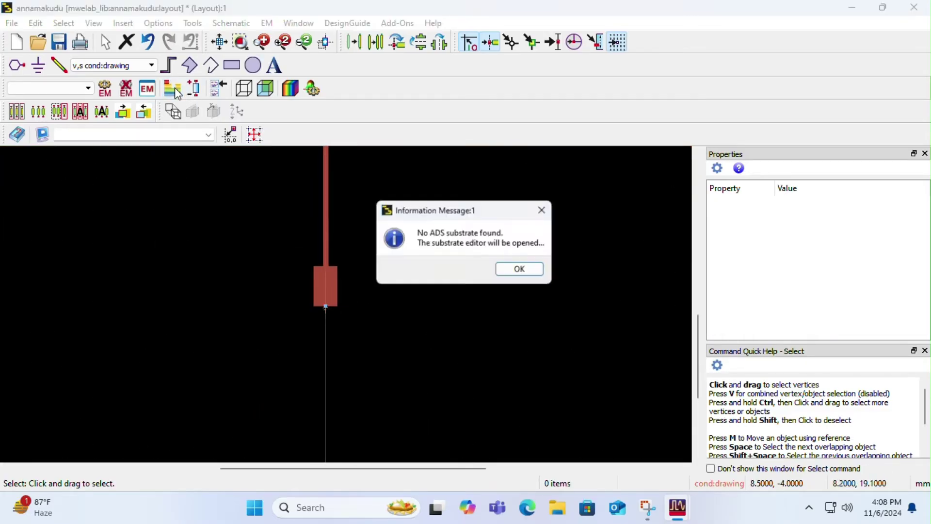
{"action": "left_click", "coordinate": [523, 271]}
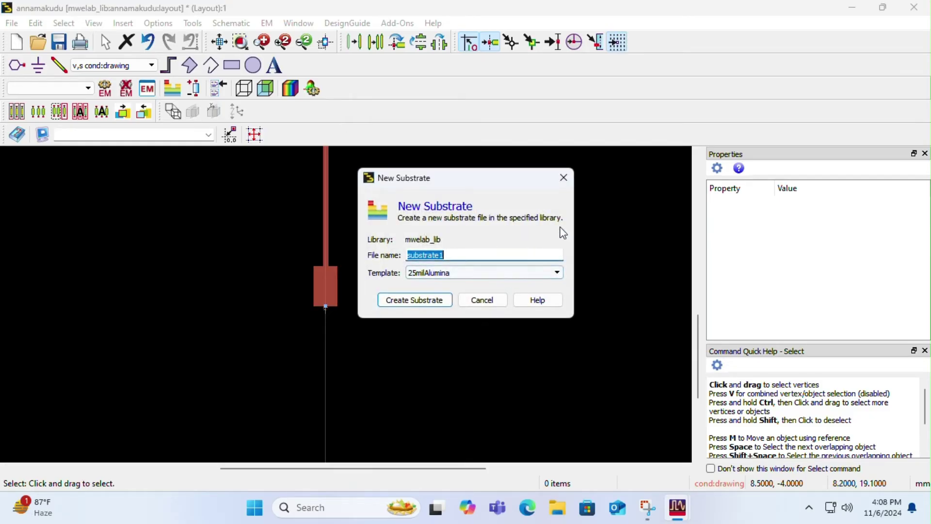
{"action": "left_click", "coordinate": [563, 178]}
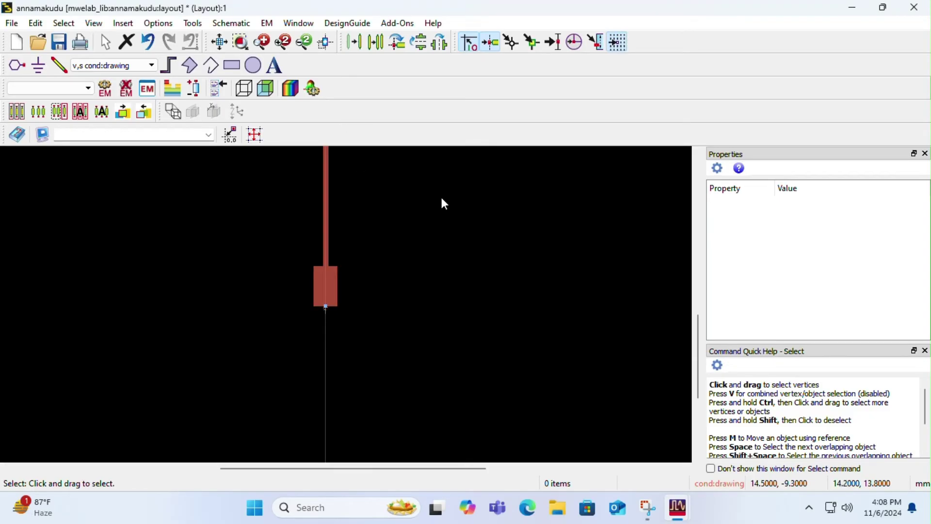
{"action": "left_click", "coordinate": [172, 88]}
{"action": "left_click", "coordinate": [530, 270]}
{"action": "left_click", "coordinate": [415, 300]}
Set substrate1's dielectric to FR_4_Core, 1.6 millimeter thick, and save it
{"action": "left_click", "coordinate": [418, 250]}
{"action": "left_click", "coordinate": [564, 229]}
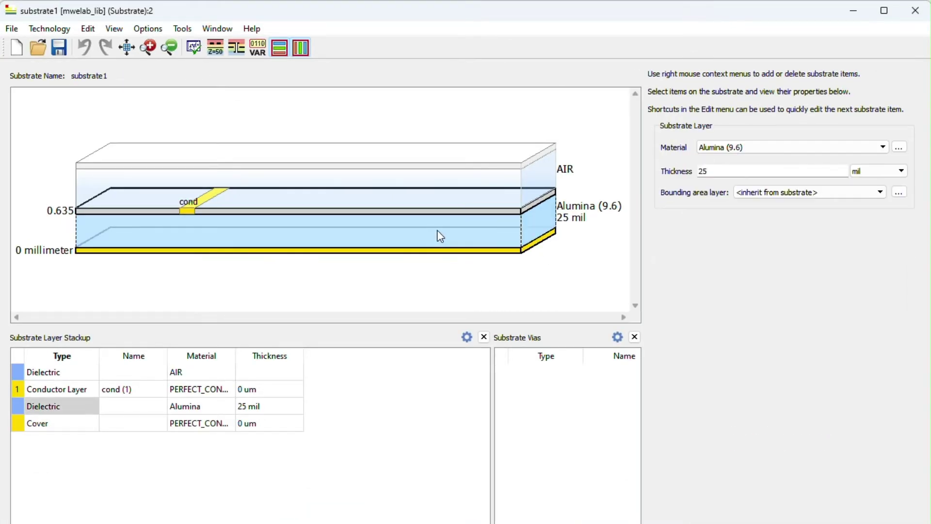
{"action": "left_click", "coordinate": [764, 150]}
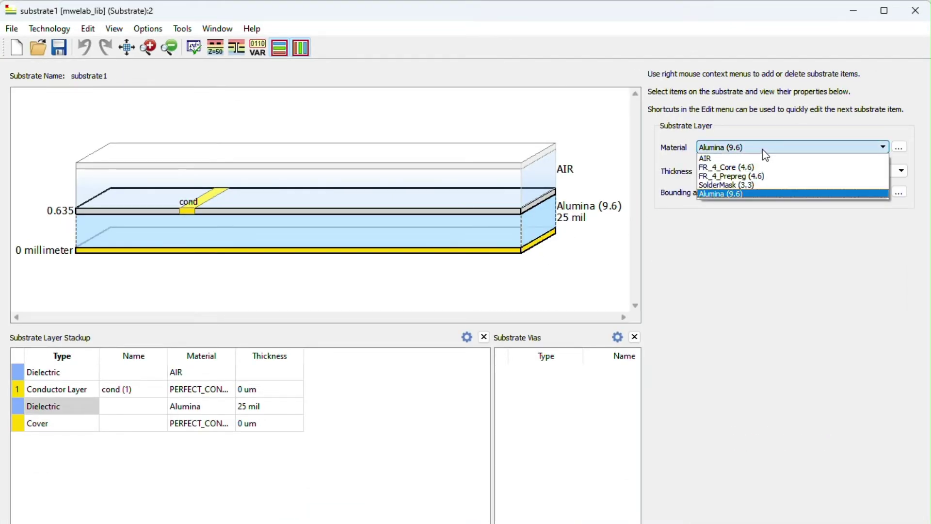
{"action": "left_click", "coordinate": [746, 170]}
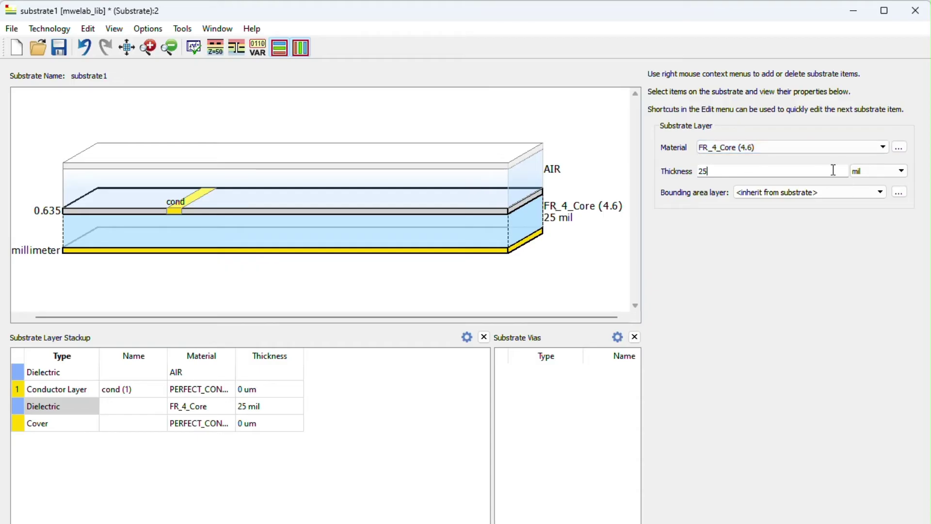
{"action": "left_click_drag", "start_coordinate": [833, 170], "coordinate": [575, 160]}
{"action": "type", "text": "1.6"}
{"action": "key", "text": "Tab"}
{"action": "left_click", "coordinate": [856, 171]}
{"action": "left_click", "coordinate": [862, 208]}
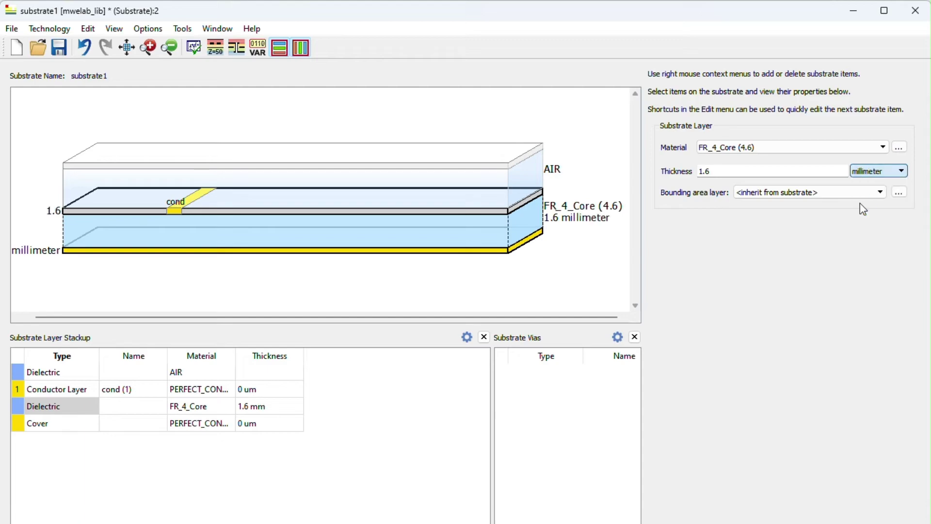
{"action": "key", "text": "ctrl+s"}
Close the substrate editor and create an emSetup view for annamakudu
{"action": "left_click", "coordinate": [923, 6]}
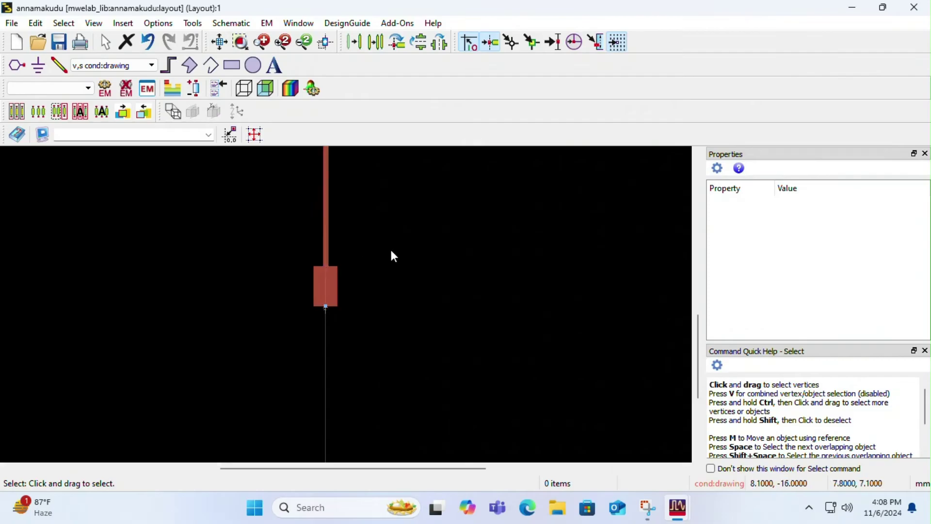
{"action": "scroll", "coordinate": [351, 306], "scroll_direction": "down", "scroll_amount": 2}
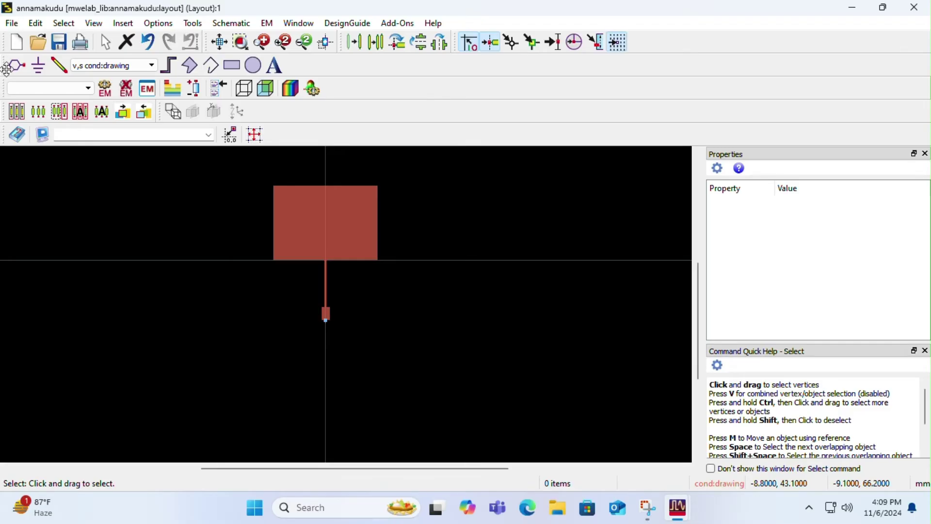
{"action": "left_click", "coordinate": [112, 92]}
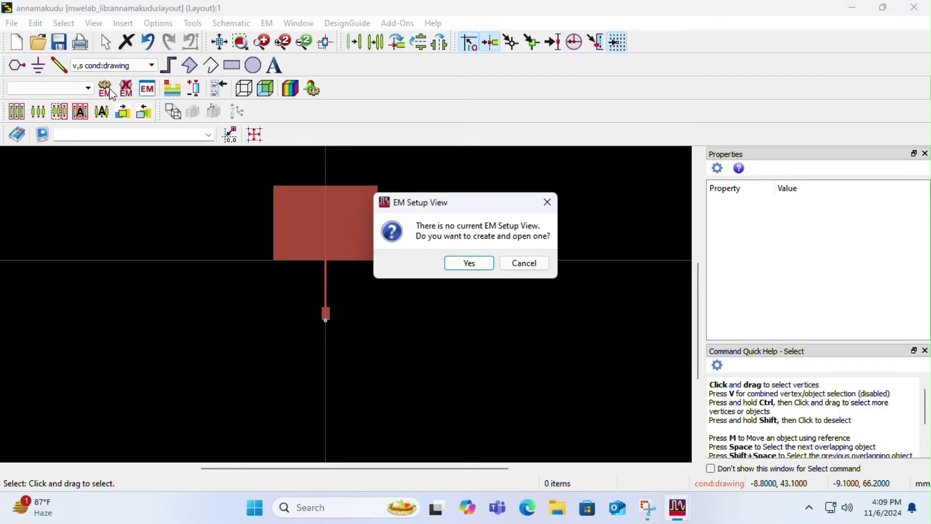
{"action": "left_click", "coordinate": [470, 263]}
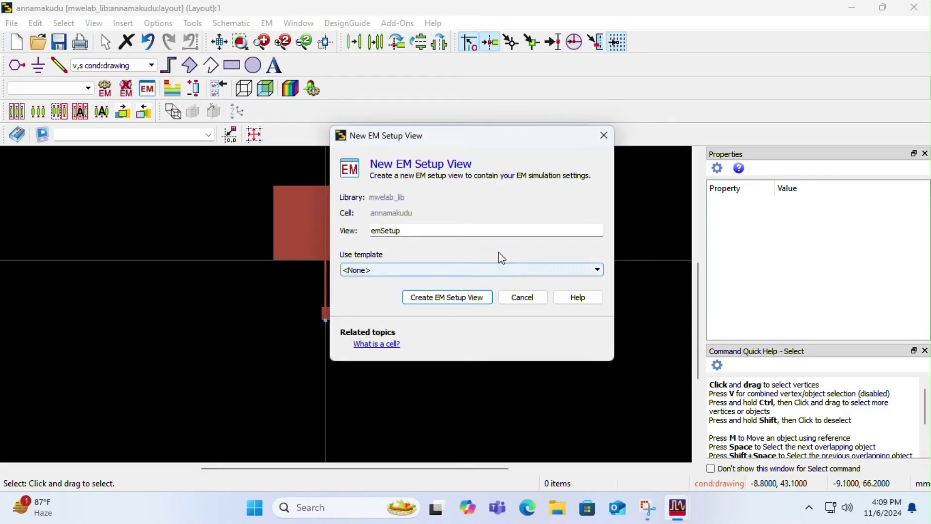
{"action": "left_click", "coordinate": [455, 295]}
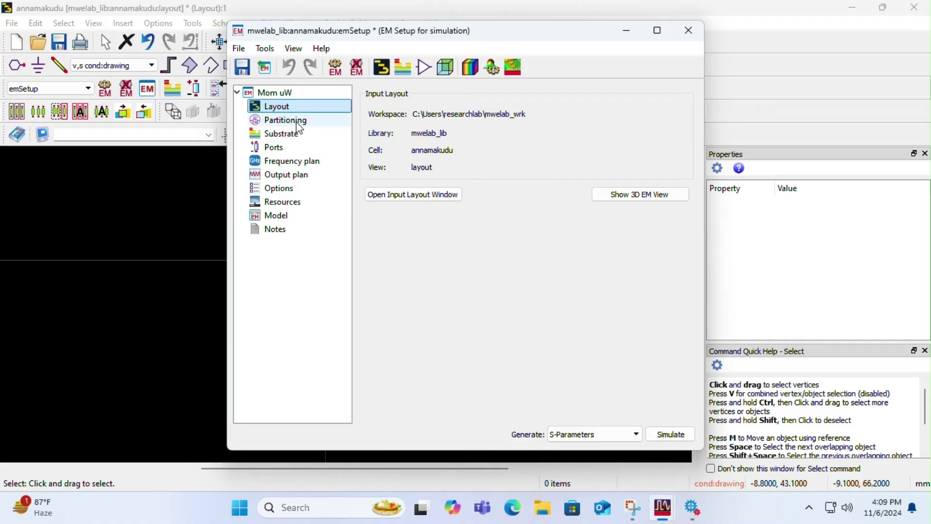
Review the partitioning, substrate1 and port settings of the EM setup
{"action": "left_click", "coordinate": [298, 121]}
{"action": "left_click", "coordinate": [294, 135]}
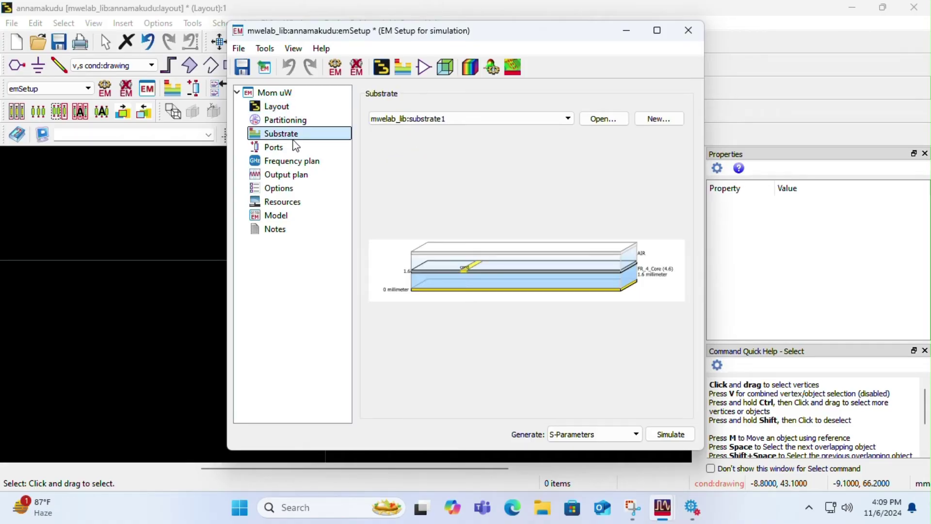
{"action": "left_click", "coordinate": [295, 147]}
Edit the sweep's start and stop frequencies in the frequency plan
{"action": "left_click", "coordinate": [297, 162]}
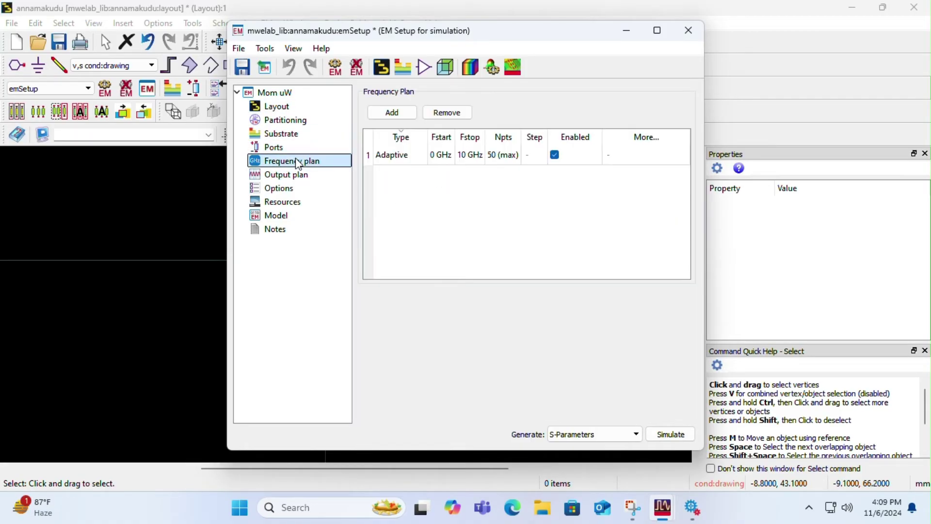
{"action": "double_click", "coordinate": [470, 155]}
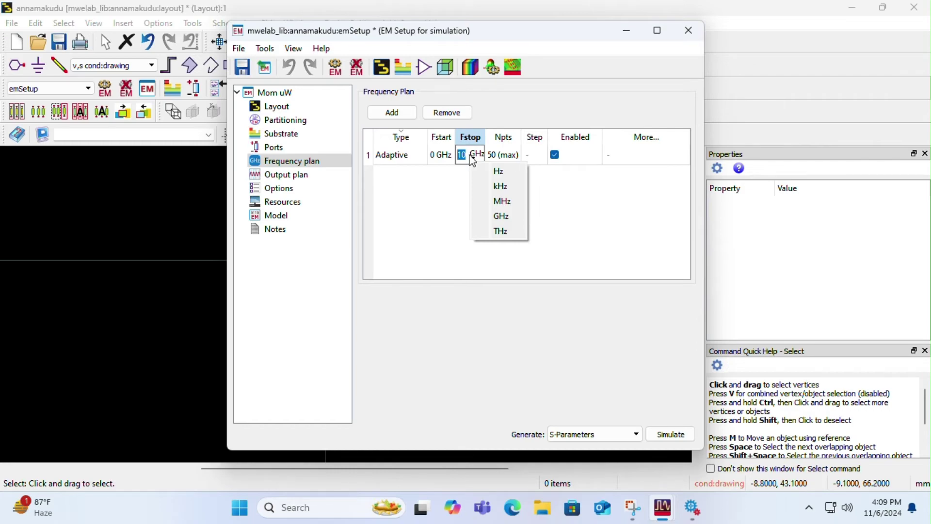
{"action": "left_click", "coordinate": [461, 155]}
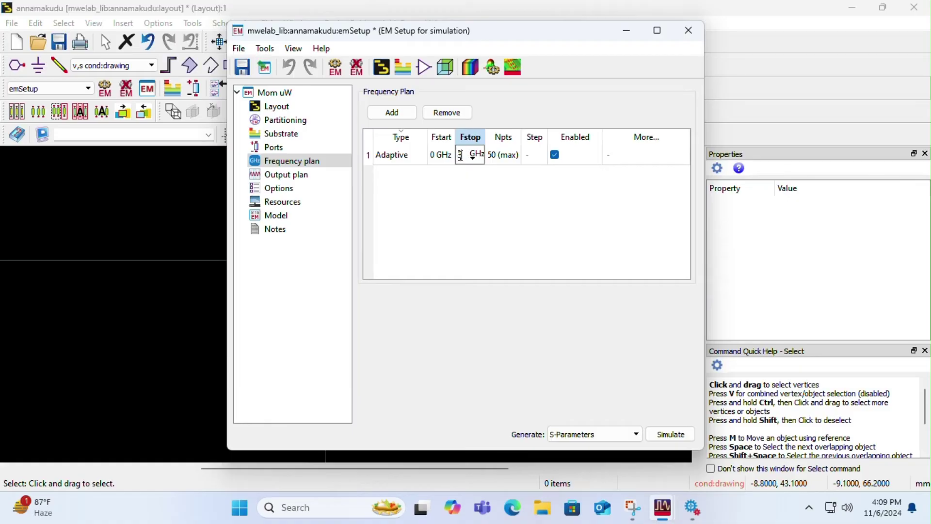
{"action": "left_click", "coordinate": [435, 156]}
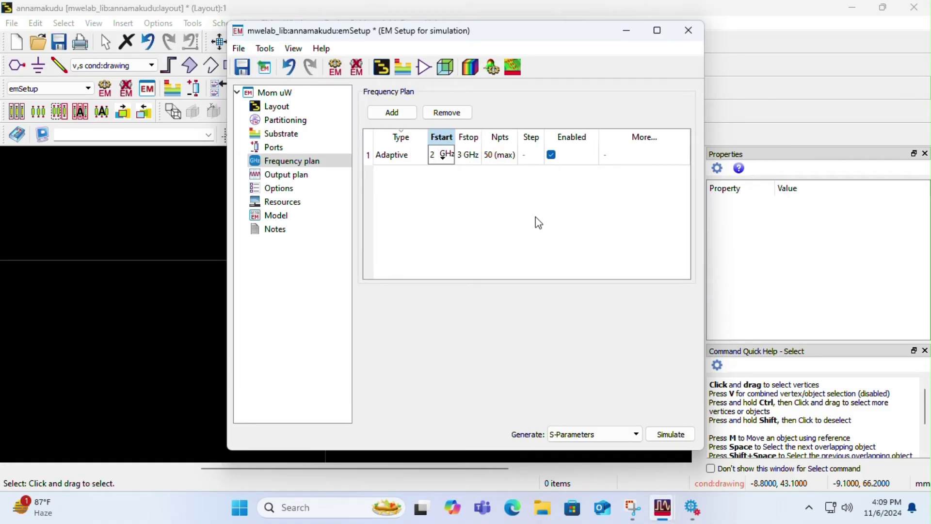
Save currents for all generated frequencies and run the Momentum simulation
{"action": "left_click", "coordinate": [291, 175]}
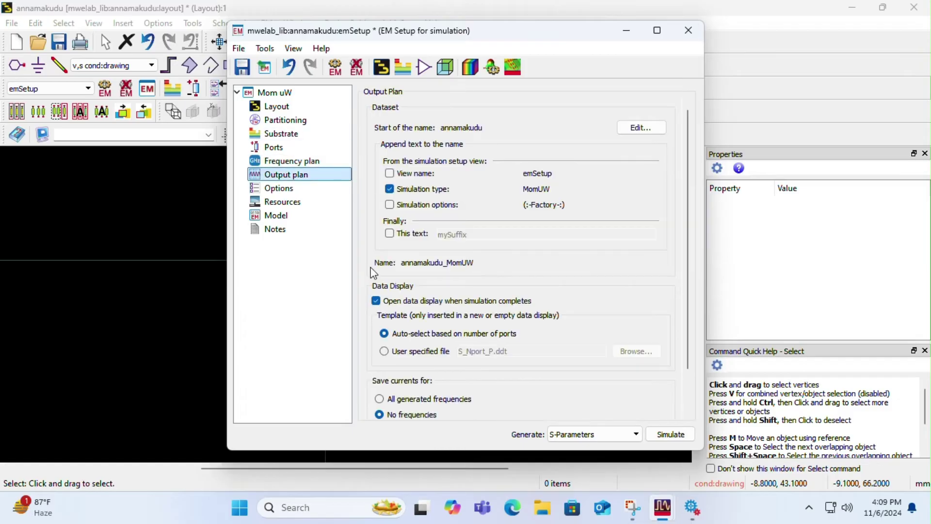
{"action": "left_click", "coordinate": [379, 399]}
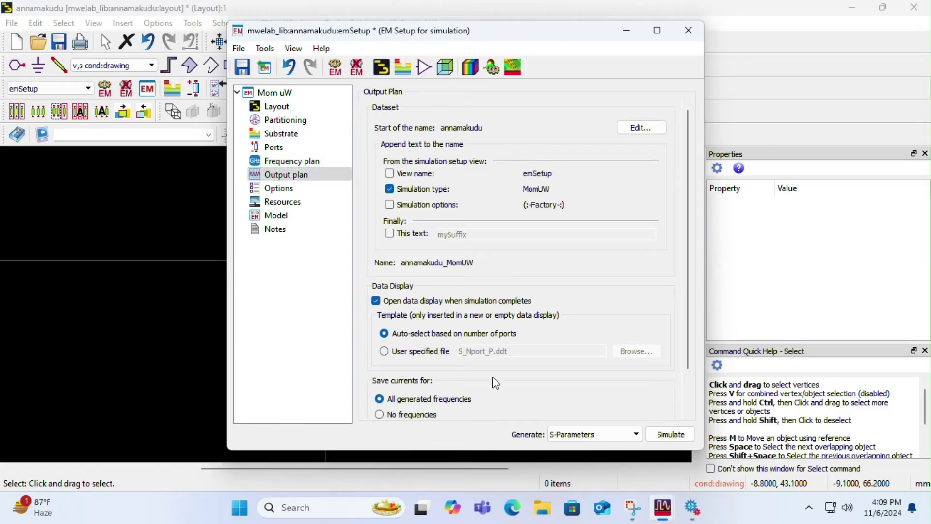
{"action": "left_click", "coordinate": [677, 435]}
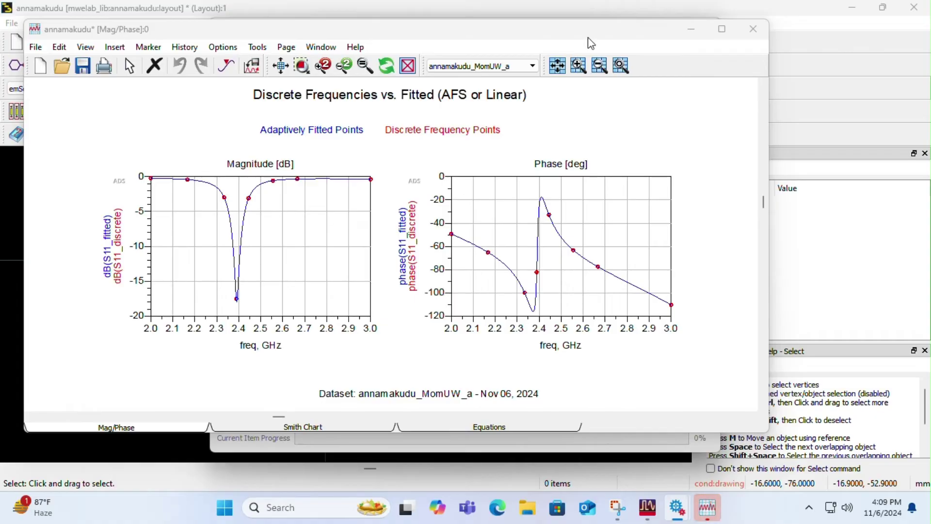
Close the S11 data display without saving, then close the simulation job log
{"action": "left_click", "coordinate": [753, 29]}
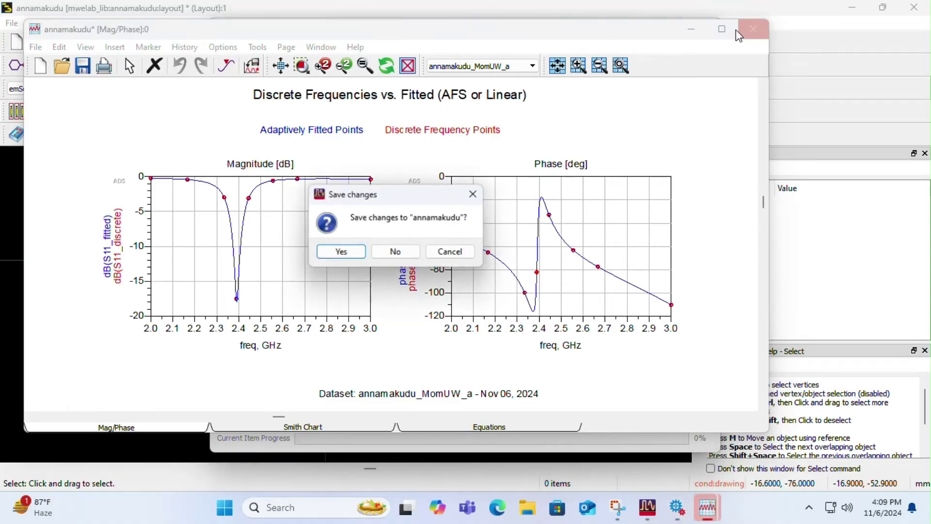
{"action": "left_click", "coordinate": [412, 253]}
{"action": "left_click", "coordinate": [707, 24]}
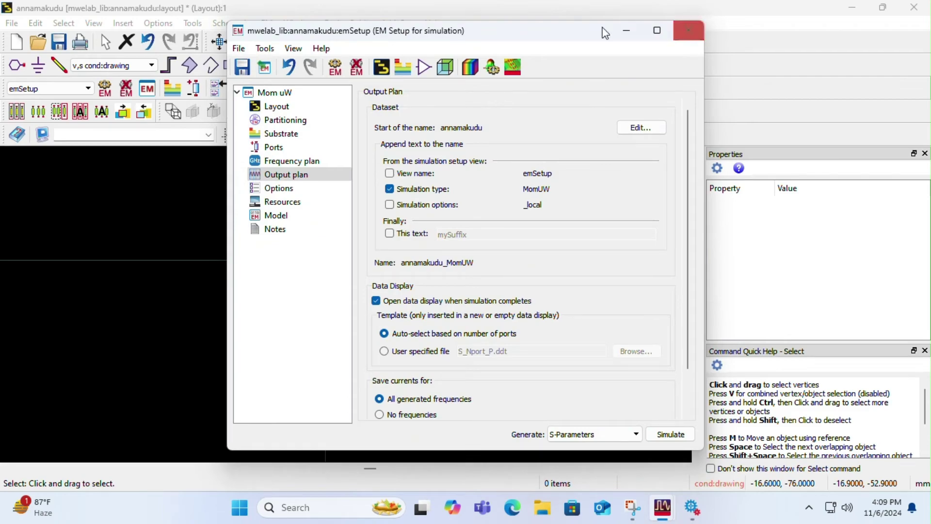
Open the 3D far-field radiation pattern of the patch antenna, reopening the visualization once
{"action": "left_click", "coordinate": [692, 32]}
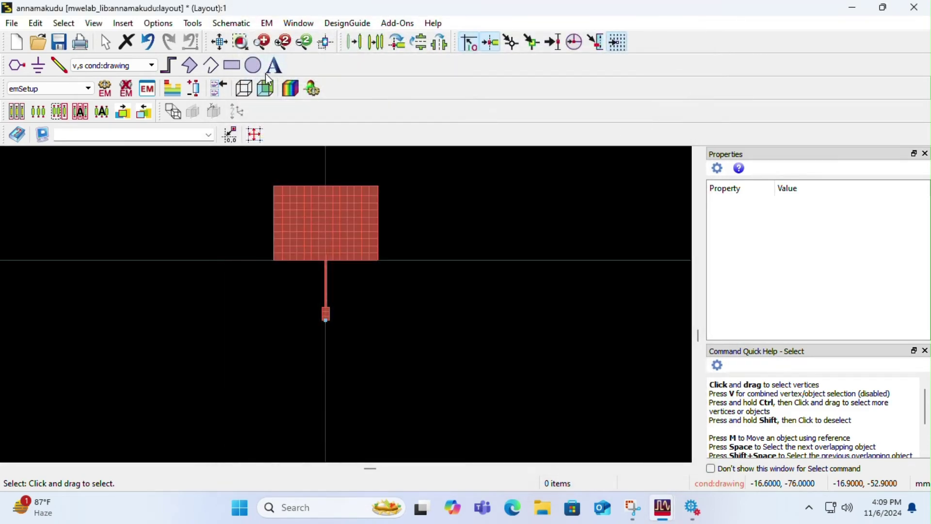
{"action": "left_click", "coordinate": [312, 90]}
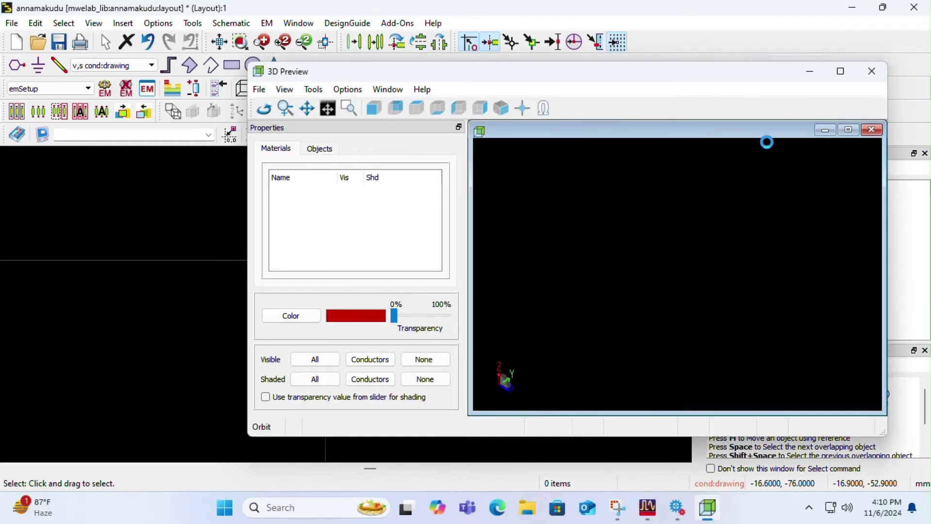
{"action": "double_click", "coordinate": [722, 75]}
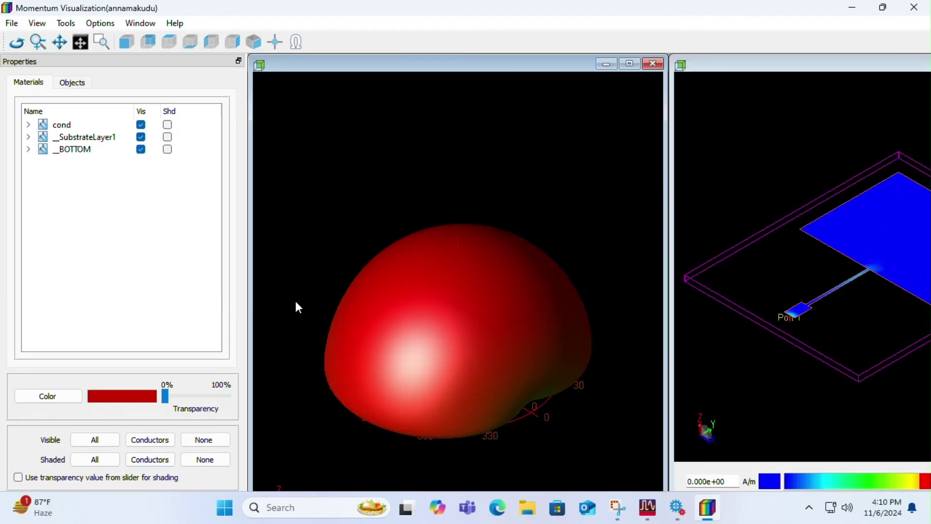
{"action": "left_click", "coordinate": [914, 7]}
{"action": "left_click", "coordinate": [300, 86]}
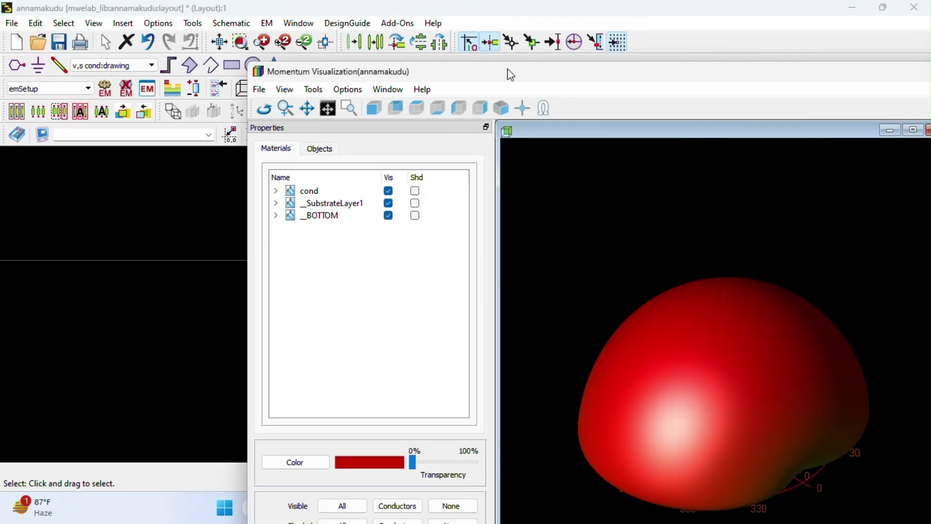
Show the far-field pattern at 2.444 GHz and review its 3.56 dBi gain and 6.32 dBi directivity
{"action": "double_click", "coordinate": [511, 73]}
{"action": "left_click", "coordinate": [93, 464]}
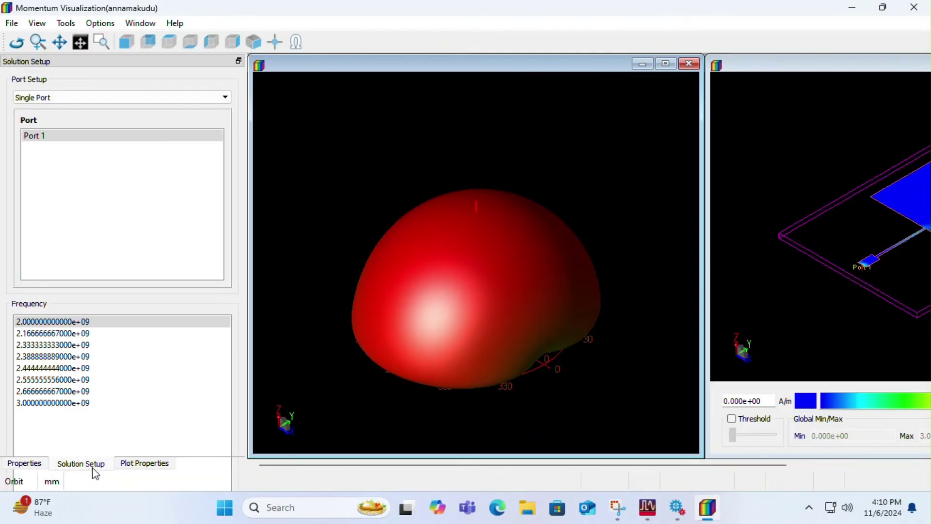
{"action": "left_click", "coordinate": [67, 368]}
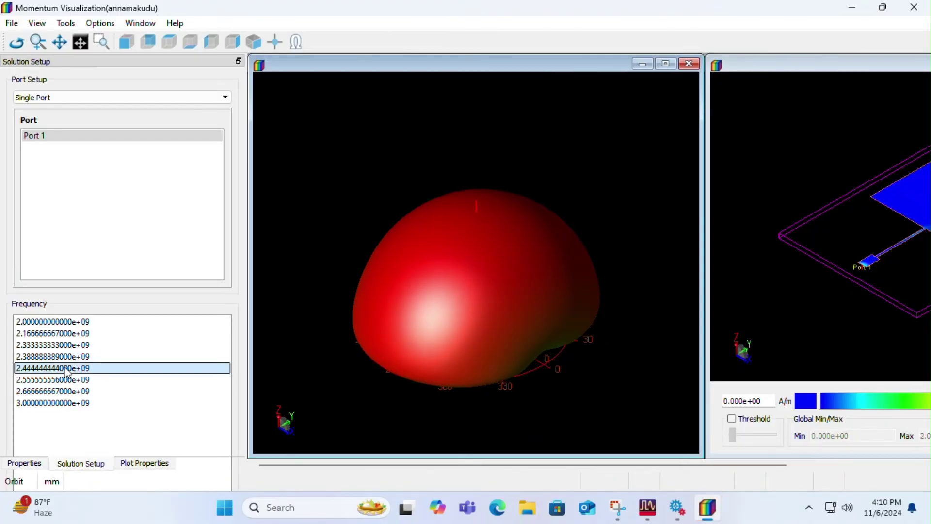
{"action": "left_click", "coordinate": [139, 464]}
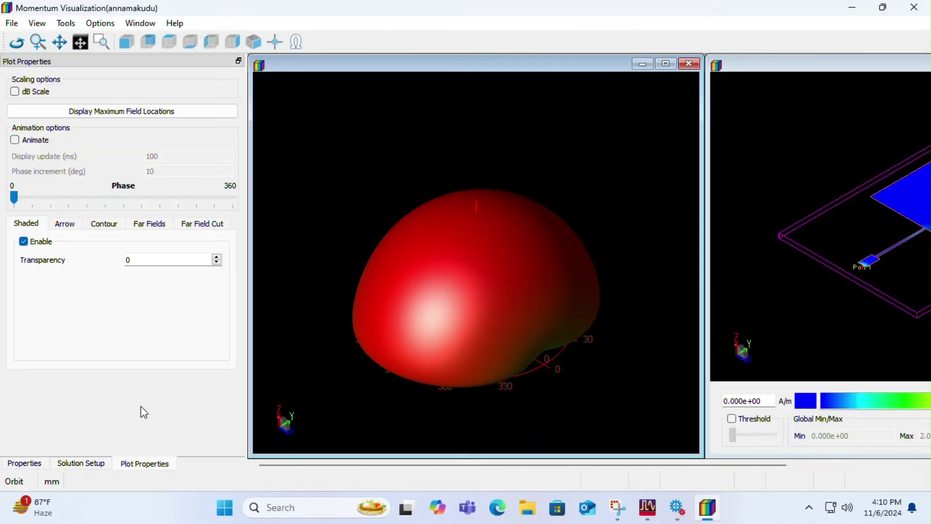
{"action": "left_click", "coordinate": [148, 224]}
{"action": "left_click", "coordinate": [122, 334]}
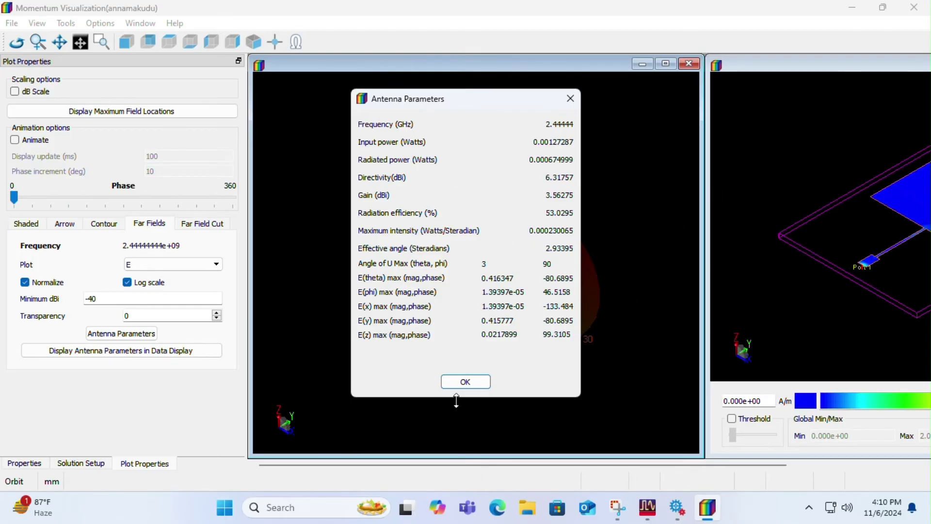
{"action": "left_click", "coordinate": [465, 383]}
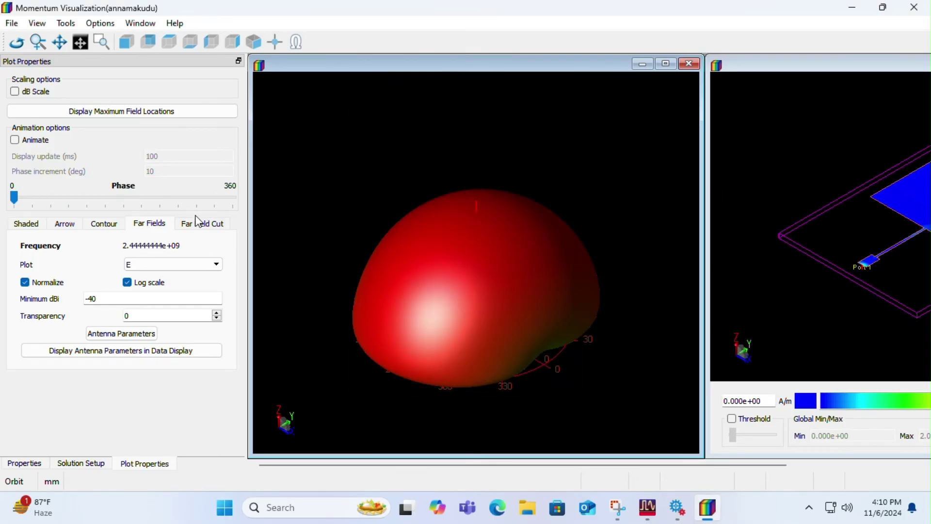
Enable a Phi 0 far-field cut and view its gain and directivity polar plots
{"action": "left_click_drag", "start_coordinate": [702, 254], "coordinate": [382, 196]}
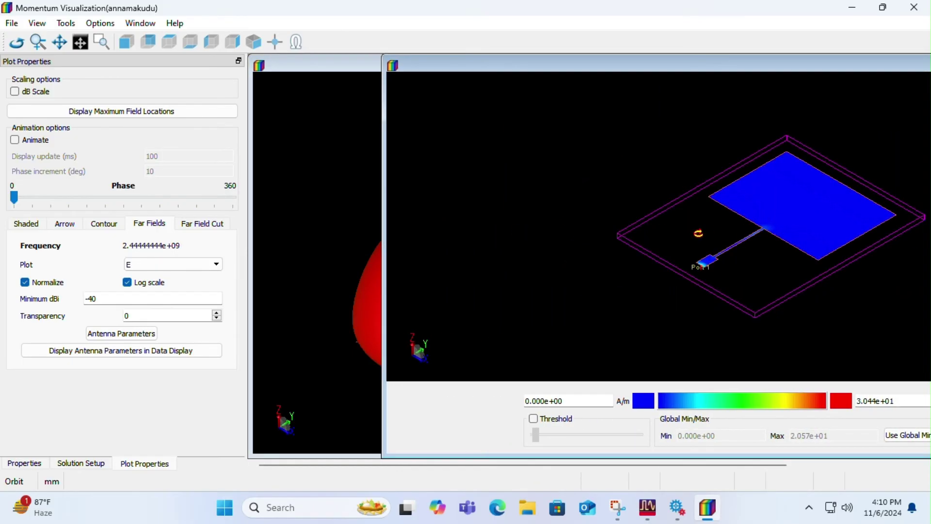
{"action": "left_click", "coordinate": [202, 224]}
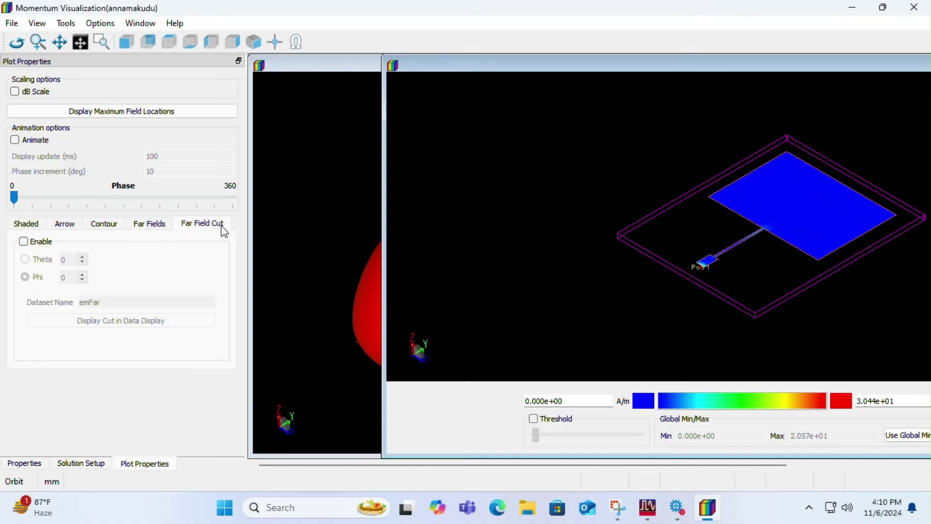
{"action": "left_click_drag", "start_coordinate": [383, 214], "coordinate": [570, 226]}
{"action": "left_click", "coordinate": [23, 241]}
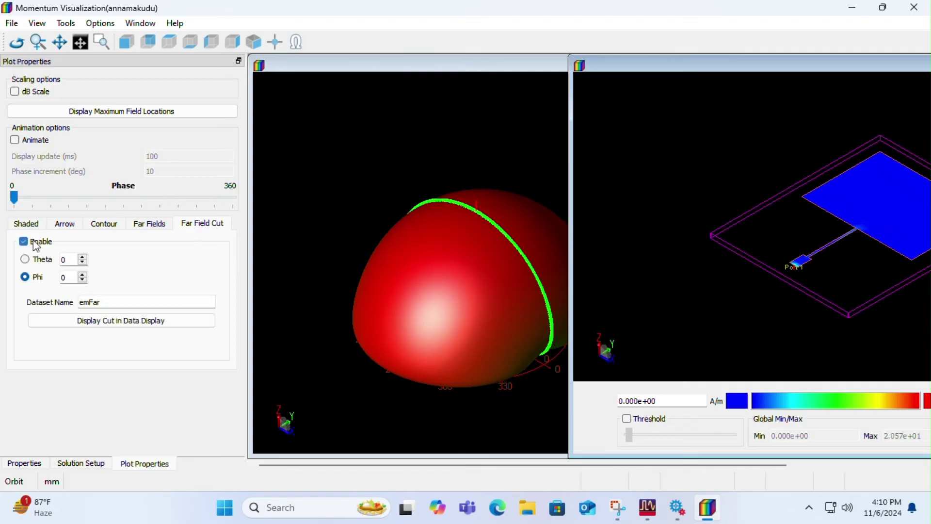
{"action": "left_click", "coordinate": [81, 321]}
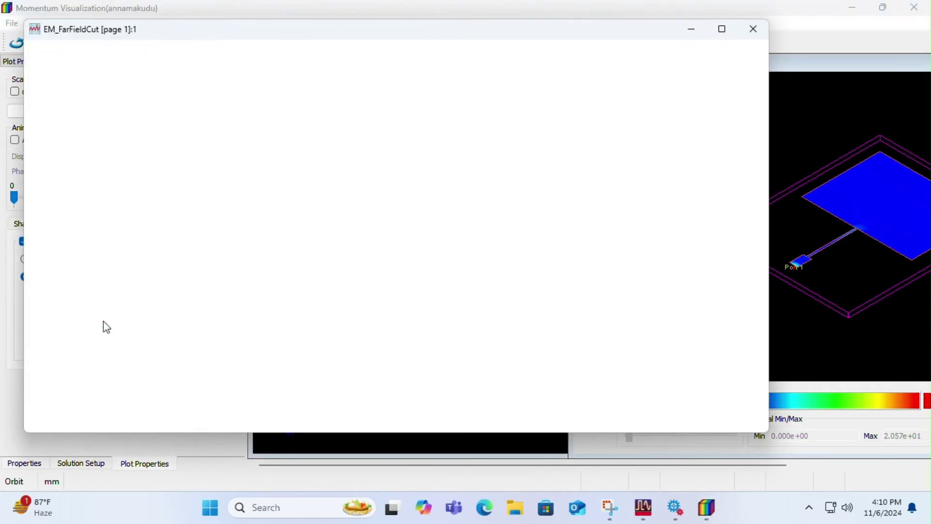
{"action": "scroll", "coordinate": [353, 310], "scroll_direction": "down", "scroll_amount": 1}
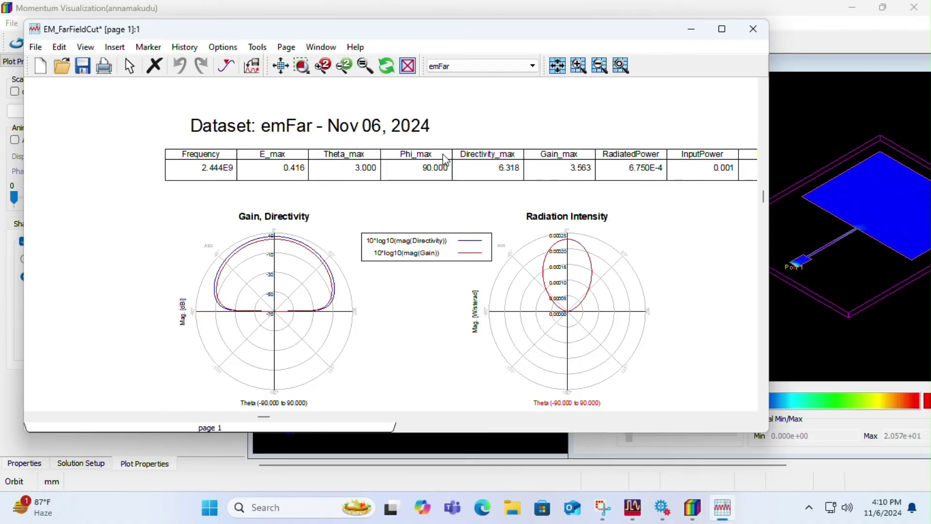
{"action": "left_click", "coordinate": [753, 29]}
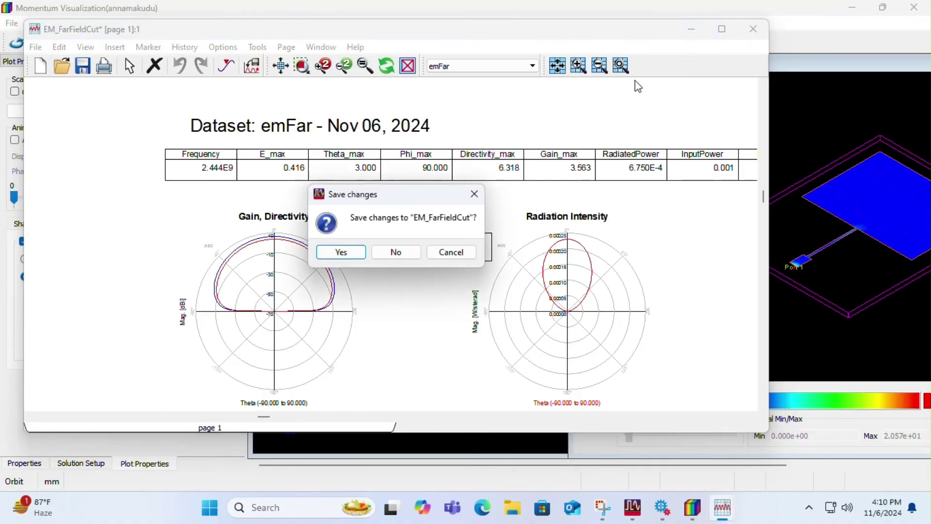
Plot the Phi 45° cut's gain and directivity, then close that plot without saving
{"action": "left_click", "coordinate": [394, 252]}
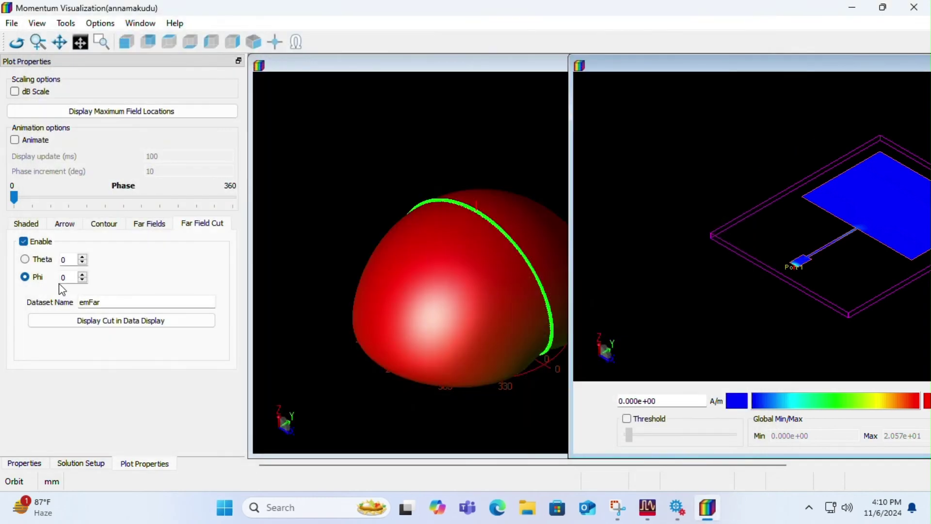
{"action": "left_click", "coordinate": [81, 274]}
{"action": "left_click", "coordinate": [81, 275]}
{"action": "left_click", "coordinate": [81, 275]}
{"action": "left_click", "coordinate": [81, 274]}
{"action": "left_click", "coordinate": [80, 274]}
{"action": "left_click", "coordinate": [81, 274]}
{"action": "left_click", "coordinate": [81, 274]}
{"action": "left_click", "coordinate": [81, 274]}
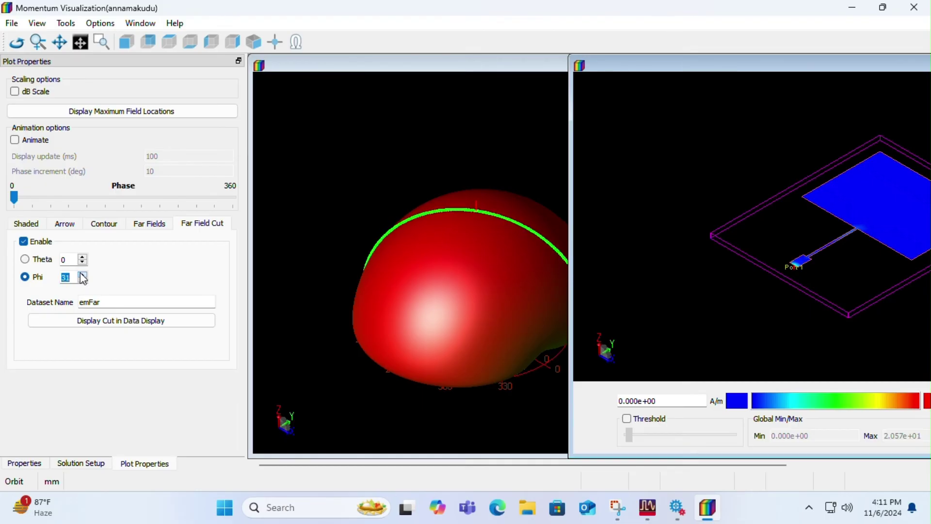
{"action": "type", "text": "5"}
{"action": "double_click", "coordinate": [74, 277]}
{"action": "type", "text": "45"}
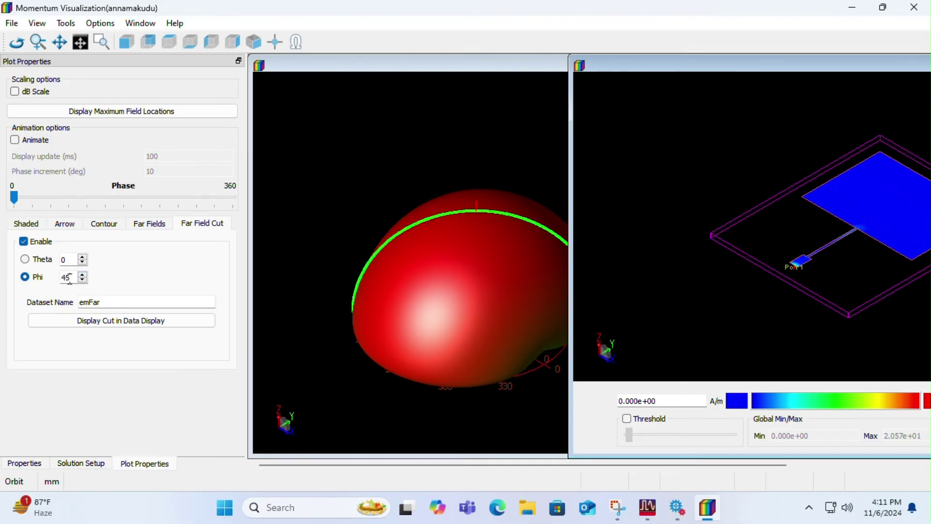
{"action": "left_click", "coordinate": [121, 319]}
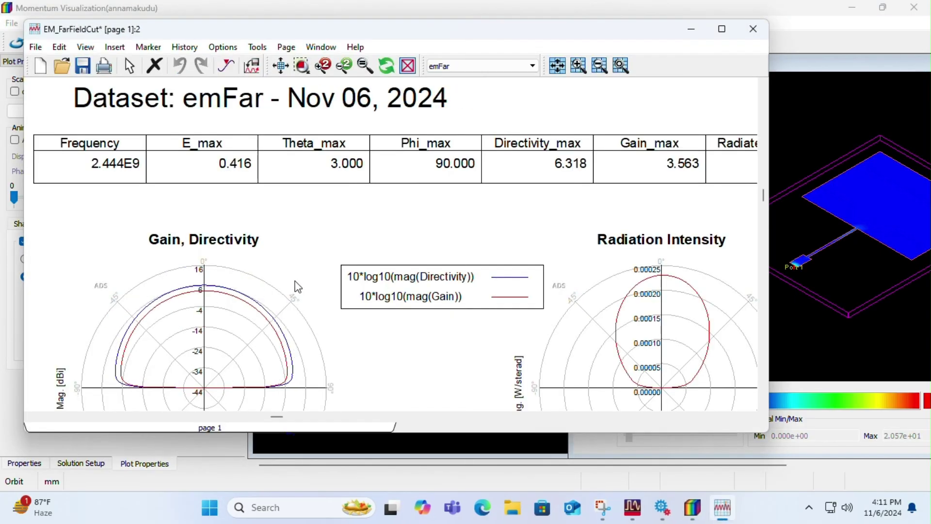
{"action": "left_click", "coordinate": [751, 28]}
{"action": "left_click", "coordinate": [396, 250]}
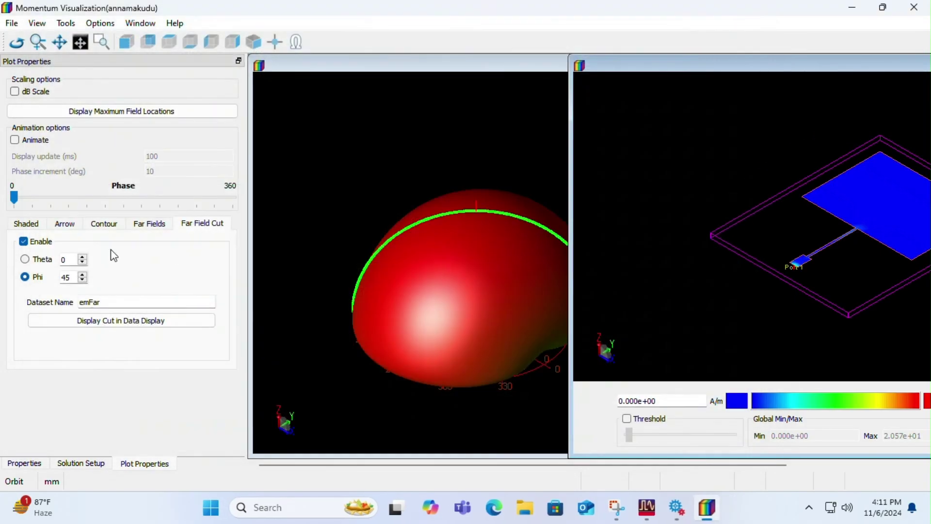
Switch the cut to constant Theta 45° and plot its gain and directivity
{"action": "left_click", "coordinate": [28, 258]}
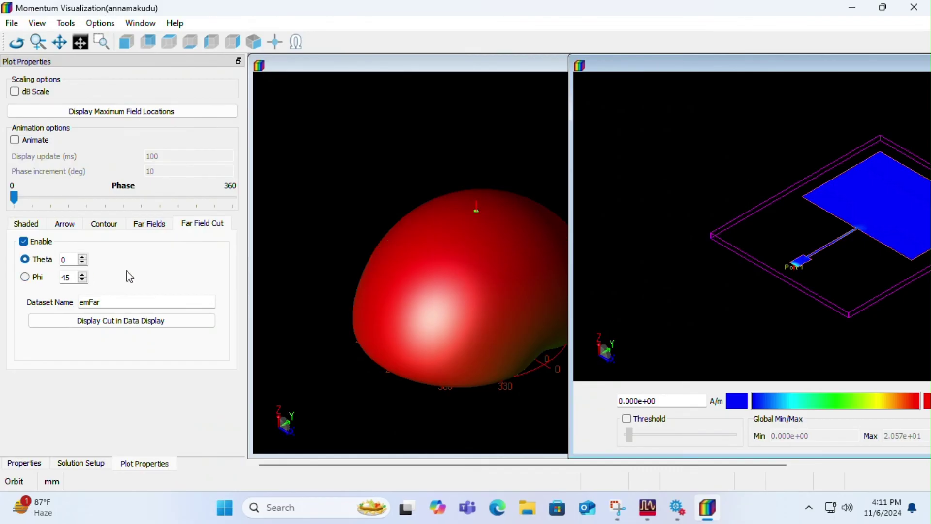
{"action": "left_click", "coordinate": [62, 260]}
{"action": "type", "text": "9"}
{"action": "left_click", "coordinate": [82, 257]}
{"action": "type", "text": "45"}
{"action": "left_click", "coordinate": [106, 324]}
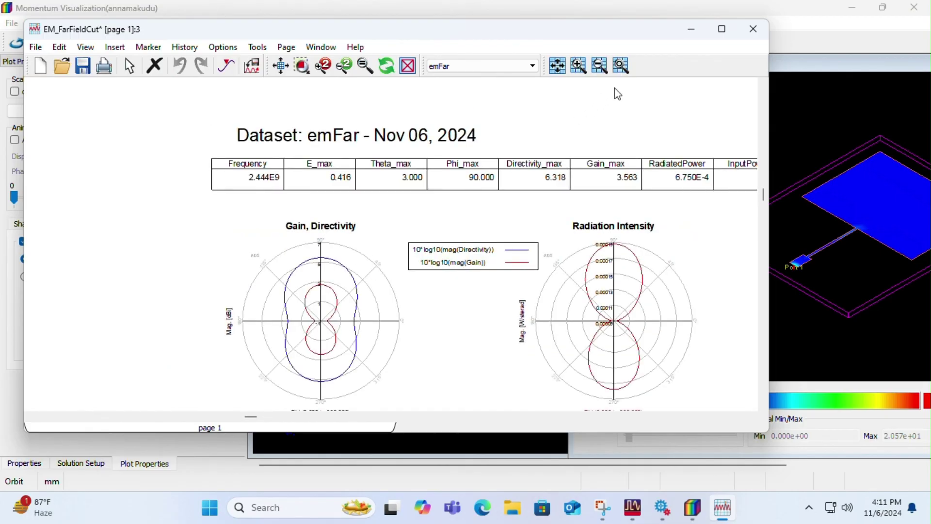
{"action": "left_click", "coordinate": [752, 29]}
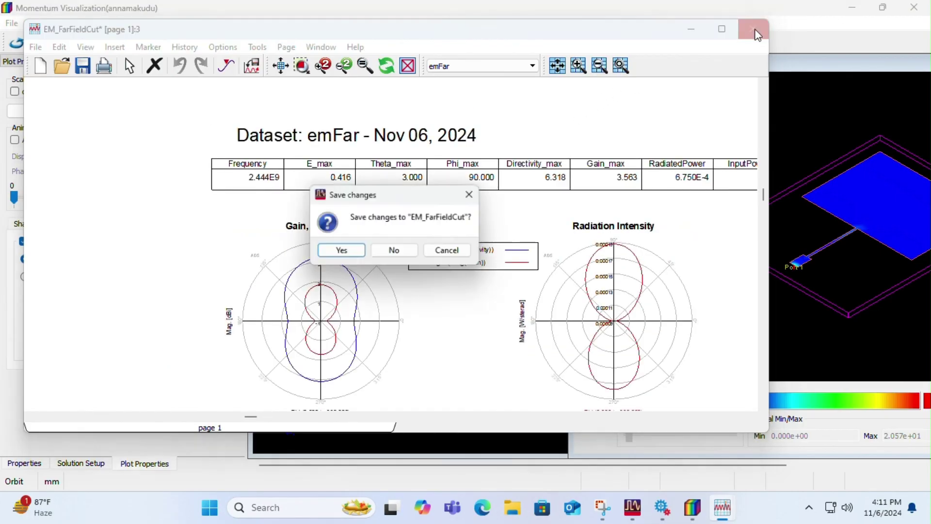
Discard the Theta plot changes and animate the patch surface current over phase, zoomed into the board
{"action": "left_click", "coordinate": [397, 253]}
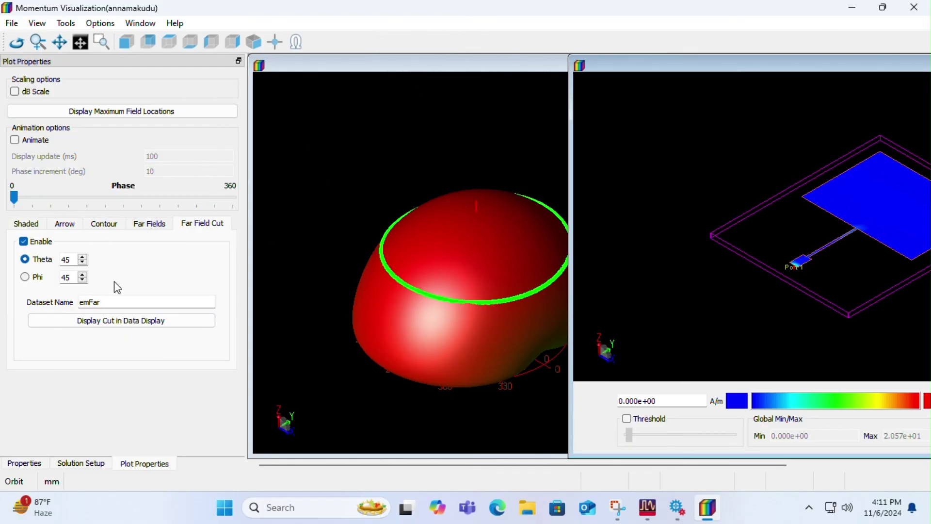
{"action": "left_click", "coordinate": [15, 141]}
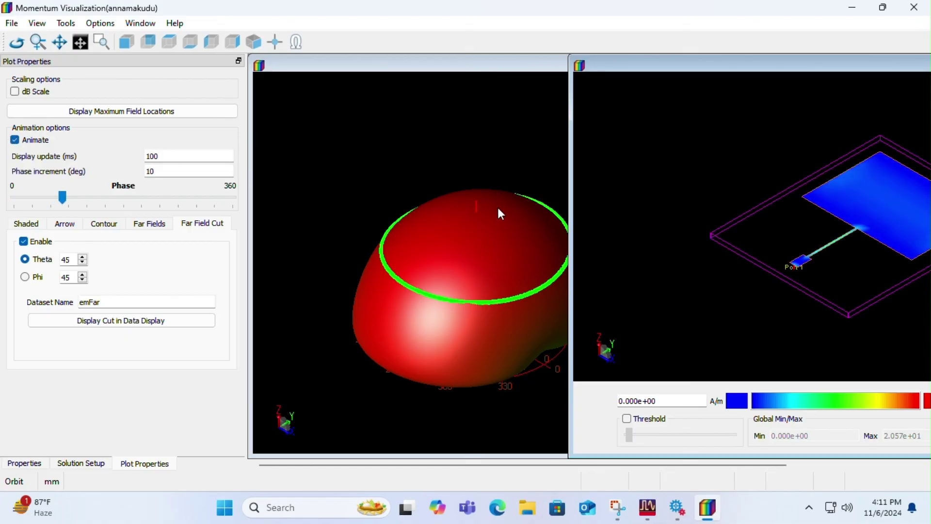
{"action": "left_click_drag", "start_coordinate": [569, 204], "coordinate": [286, 162]}
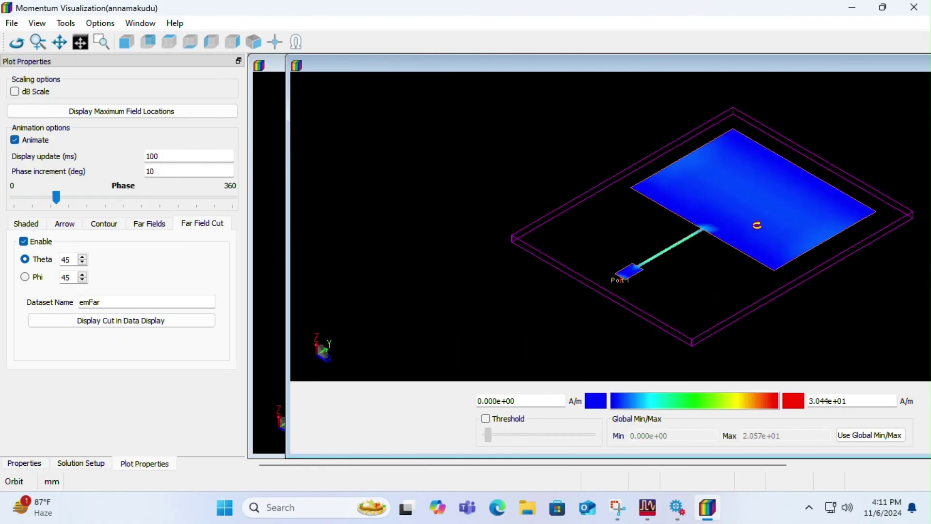
{"action": "scroll", "coordinate": [757, 225], "scroll_direction": "up", "scroll_amount": 3}
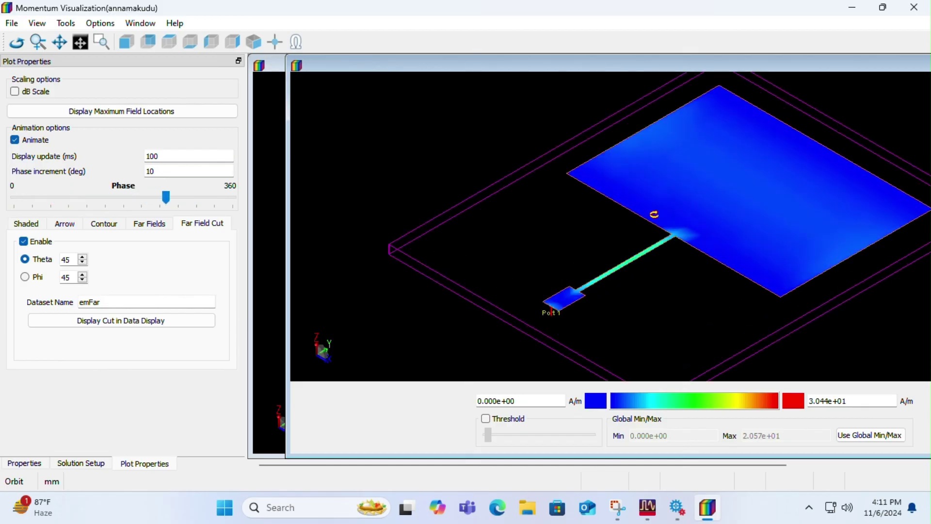